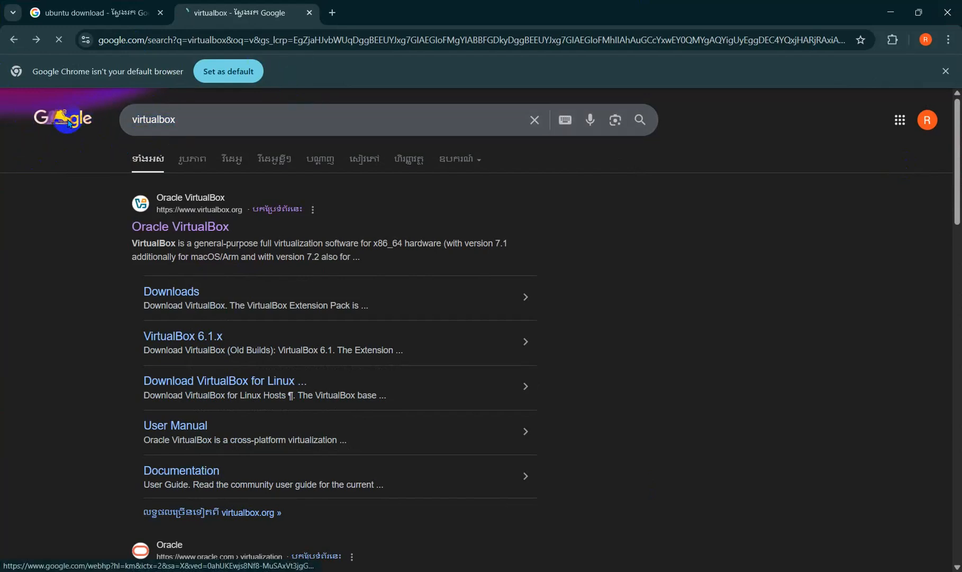
Step: Open the official Oracle VirtualBox site virtualbox.org from the Google 'virtualbox' search results
{"action": "left_click", "coordinate": [78, 114]}
{"action": "left_click", "coordinate": [19, 36]}
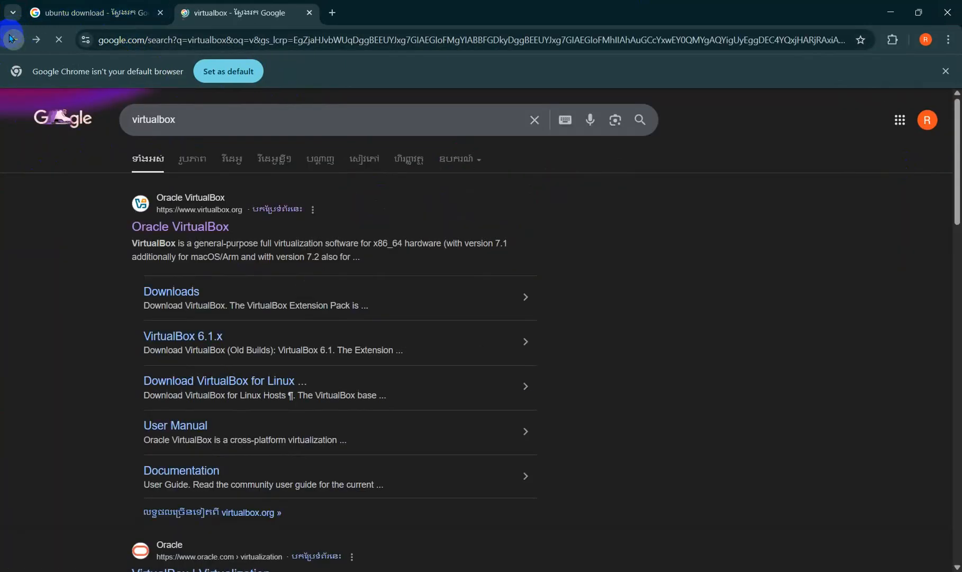
{"action": "left_click", "coordinate": [197, 233]}
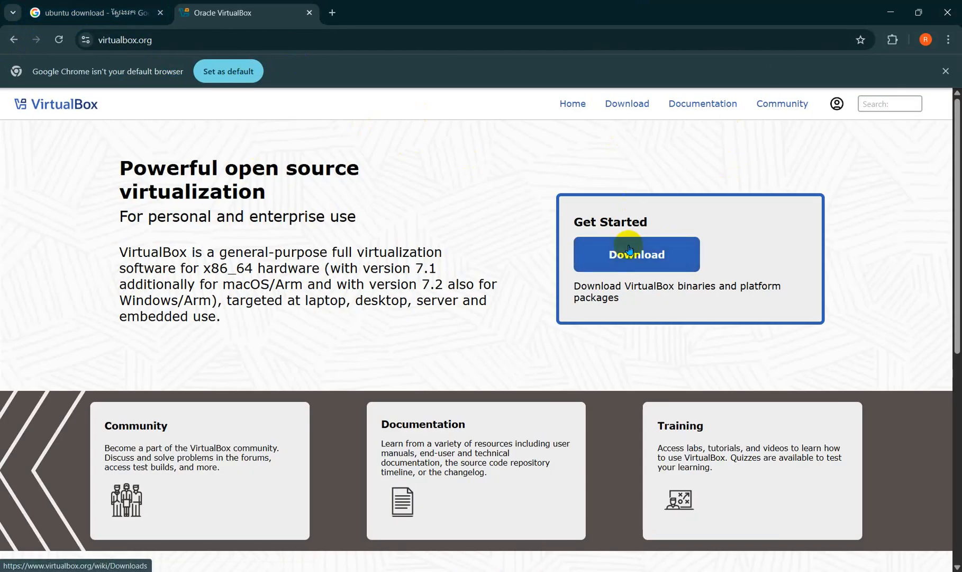
Step: Start the VirtualBox 7.2.6 download for Windows hosts from the Downloads page
{"action": "left_click", "coordinate": [600, 255]}
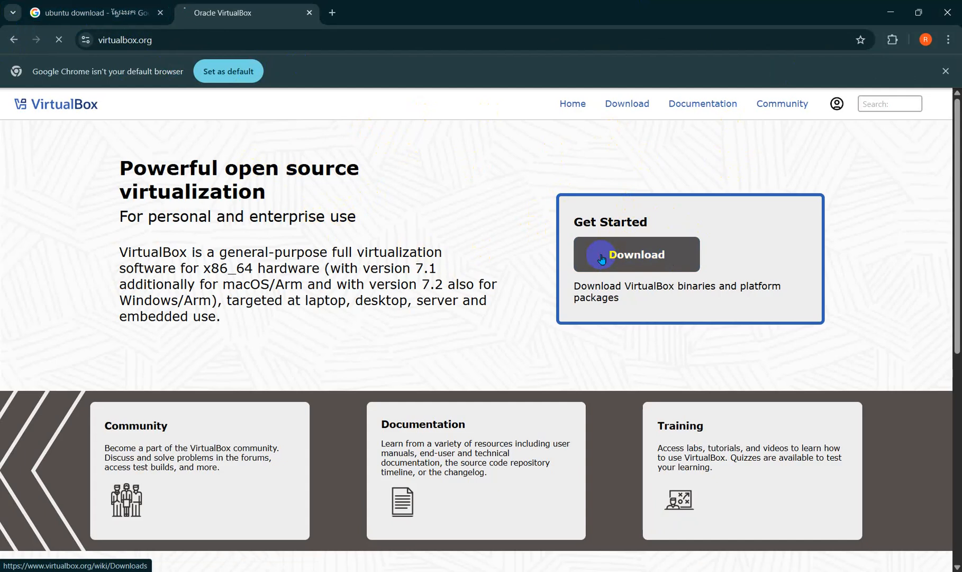
{"action": "scroll", "coordinate": [462, 206], "scroll_direction": "down", "scroll_amount": 2}
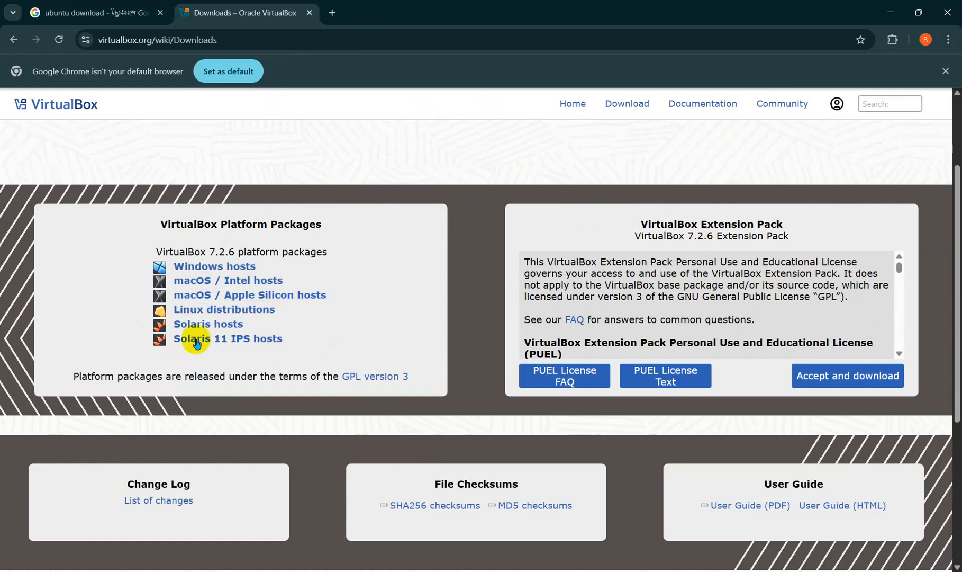
{"action": "left_click", "coordinate": [210, 272]}
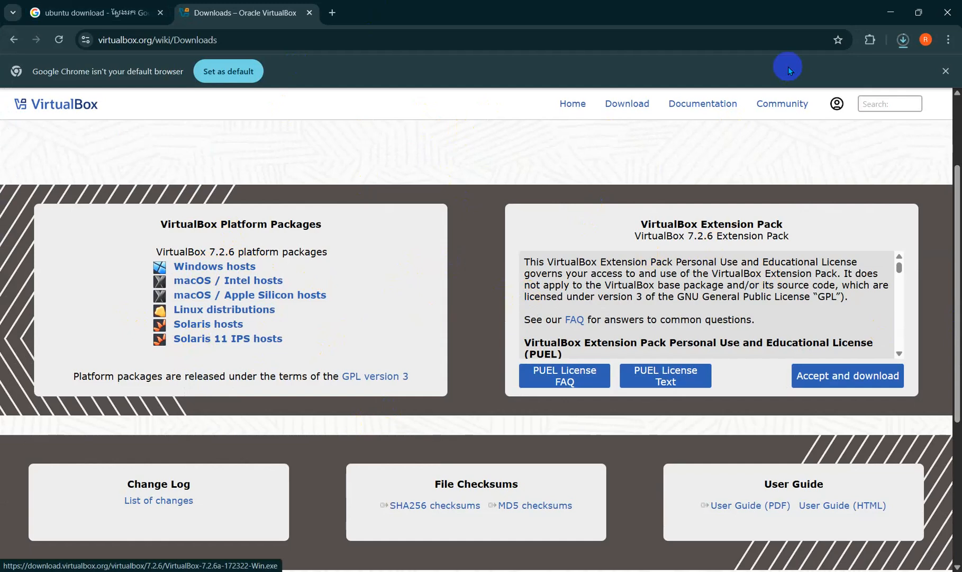
Step: Pause and cancel the VirtualBox-7.2.6a-172322-Win.exe download, then return to the home page
{"action": "left_click", "coordinate": [904, 40]}
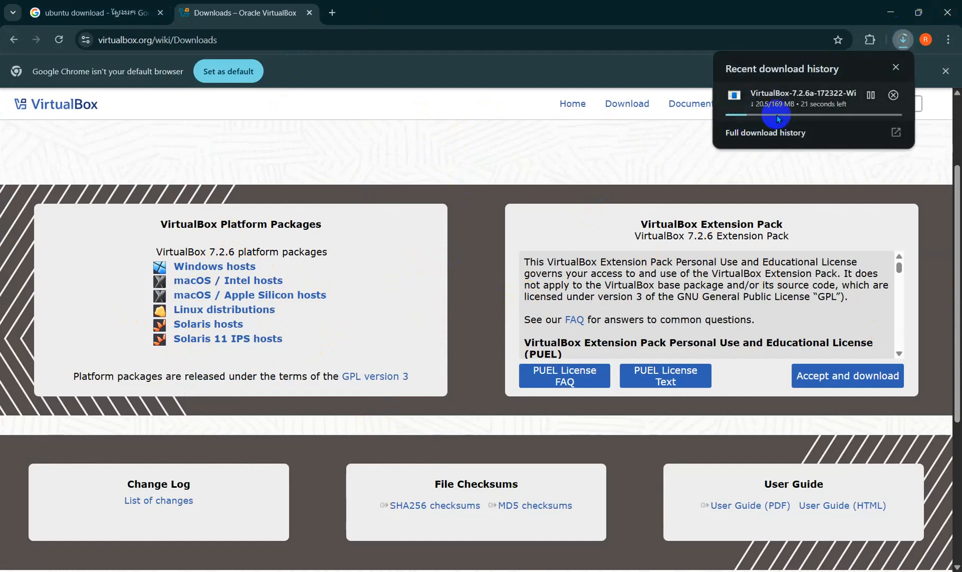
{"action": "left_click", "coordinate": [871, 96]}
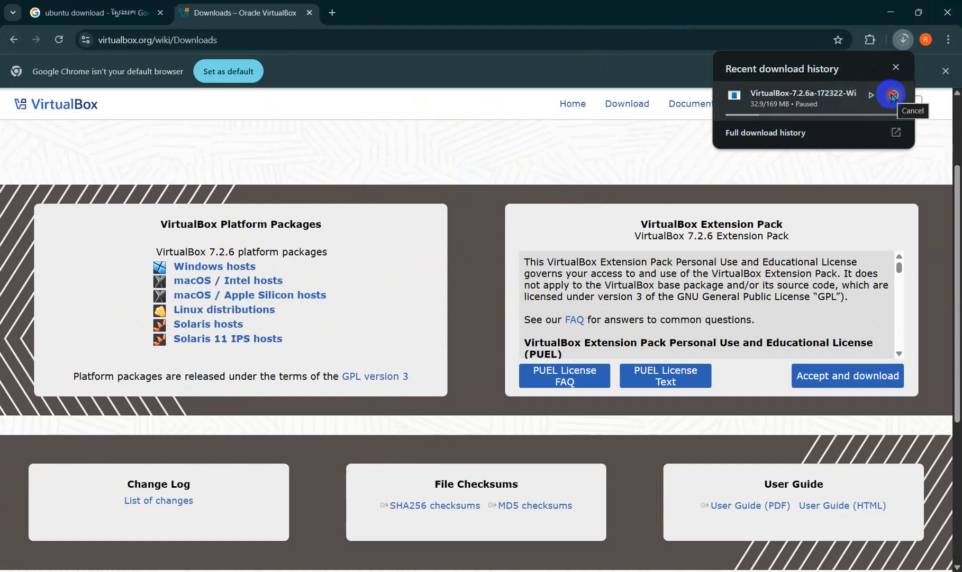
{"action": "left_click", "coordinate": [893, 96]}
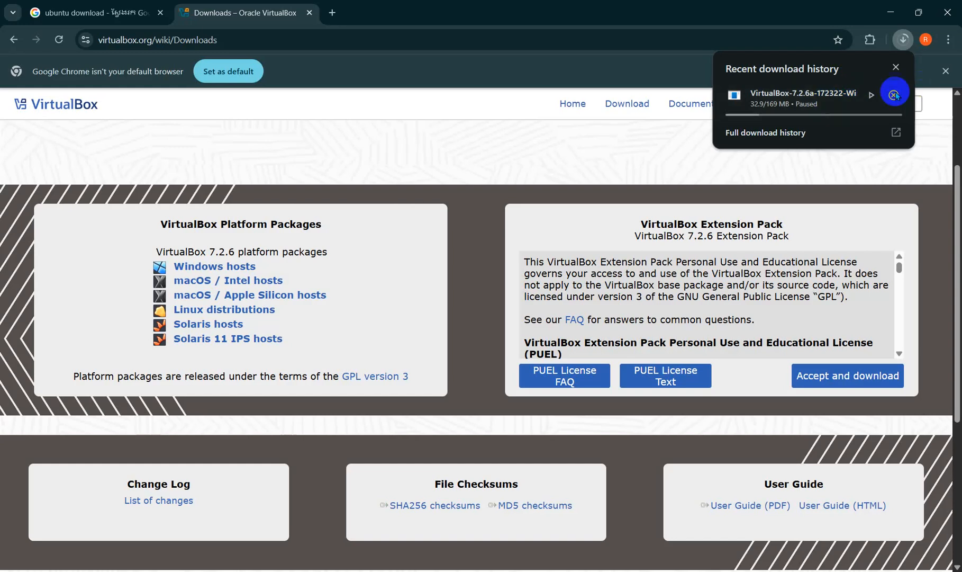
{"action": "left_click", "coordinate": [13, 40]}
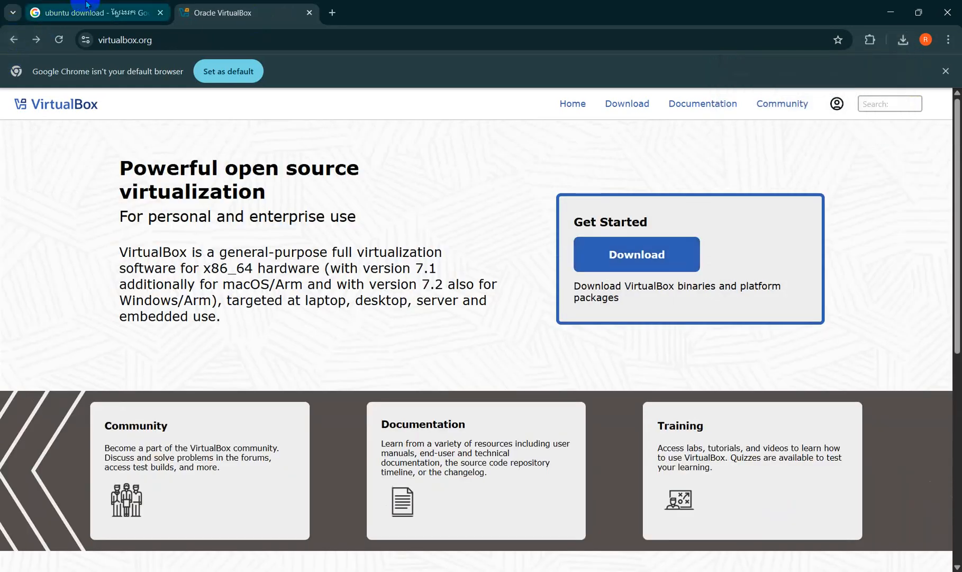
Step: Go from the 'ubuntu download' results to Get Ubuntu Server and download 24.04.3 LTS
{"action": "left_click", "coordinate": [88, 5]}
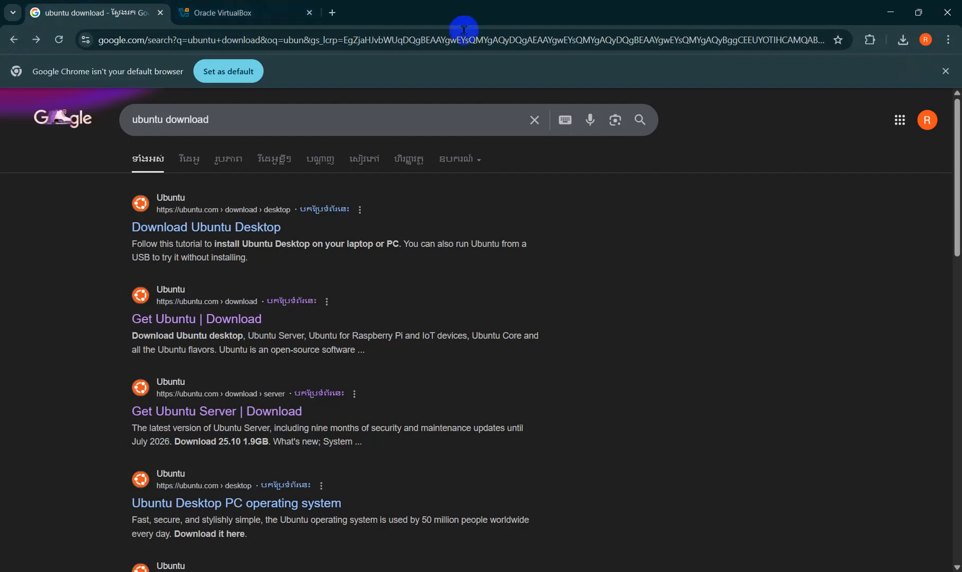
{"action": "left_click_drag", "start_coordinate": [324, 126], "coordinate": [142, 110]}
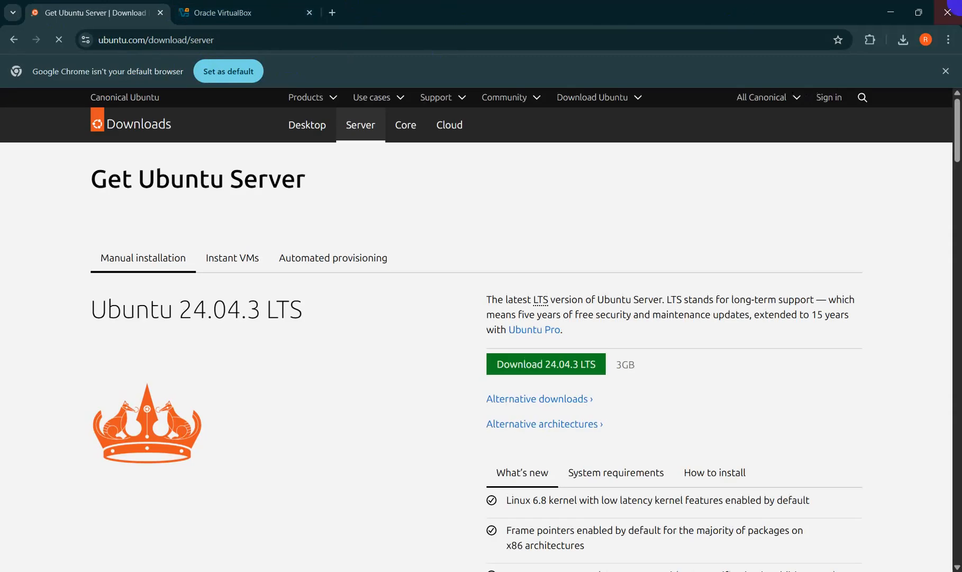
{"action": "left_click", "coordinate": [13, 41]}
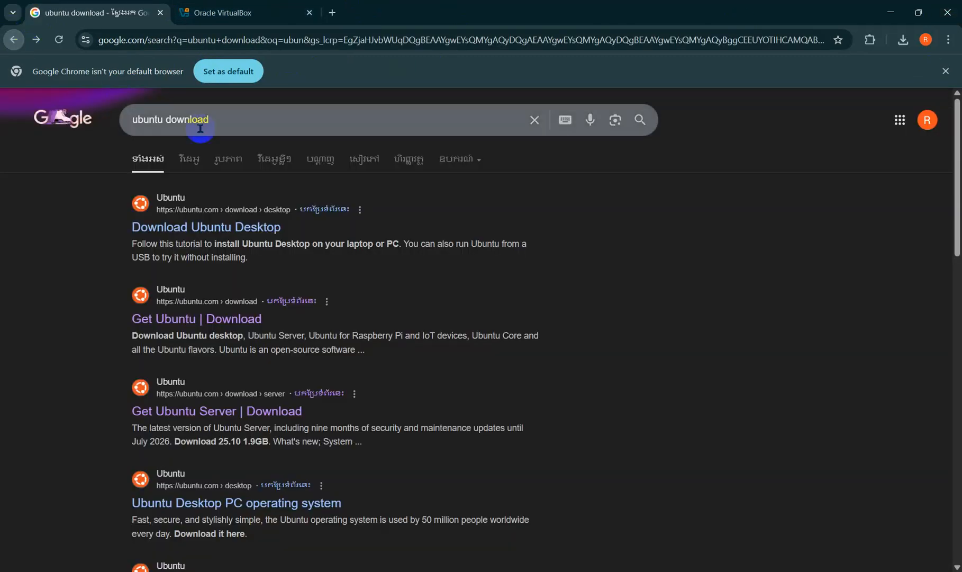
{"action": "left_click", "coordinate": [110, 150]}
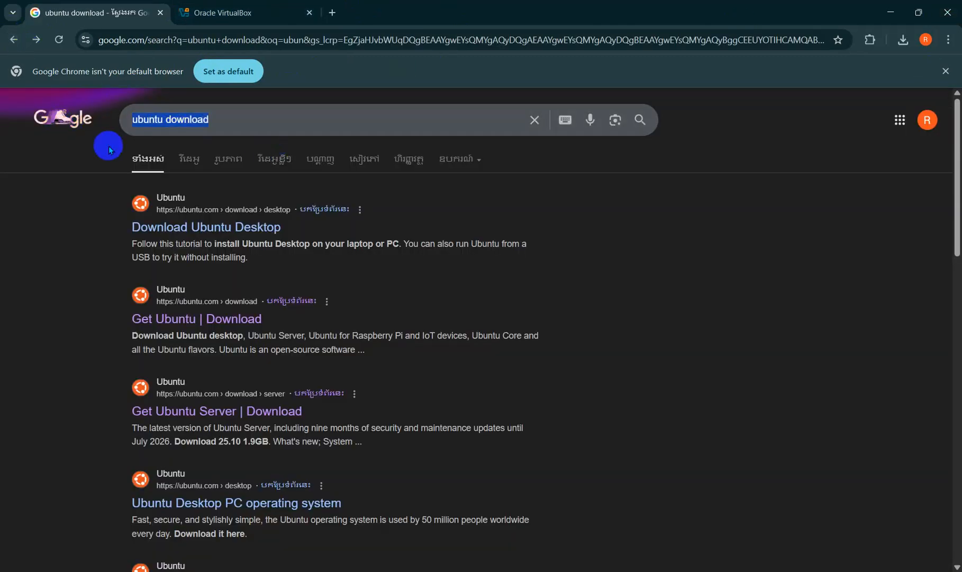
{"action": "left_click", "coordinate": [197, 411]}
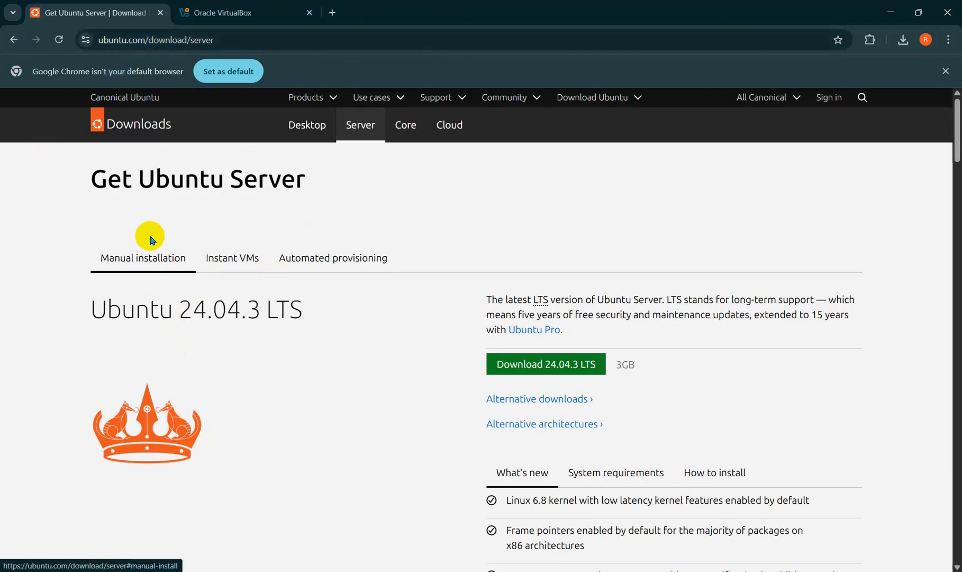
{"action": "left_click", "coordinate": [549, 365]}
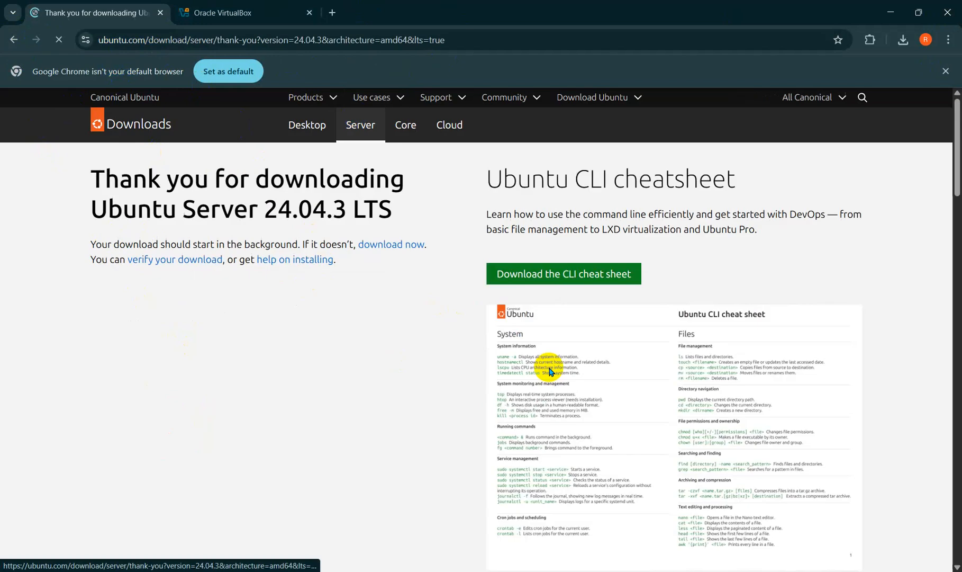
Step: Cancel the ubuntu-24.04.3-live-server-amd64.iso download in Chrome's downloads list
{"action": "scroll", "coordinate": [527, 318], "scroll_direction": "down", "scroll_amount": 5}
{"action": "scroll", "coordinate": [539, 306], "scroll_direction": "up", "scroll_amount": 4}
{"action": "scroll", "coordinate": [540, 305], "scroll_direction": "down", "scroll_amount": 8}
{"action": "scroll", "coordinate": [544, 302], "scroll_direction": "up", "scroll_amount": 10}
{"action": "left_click", "coordinate": [519, 277]}
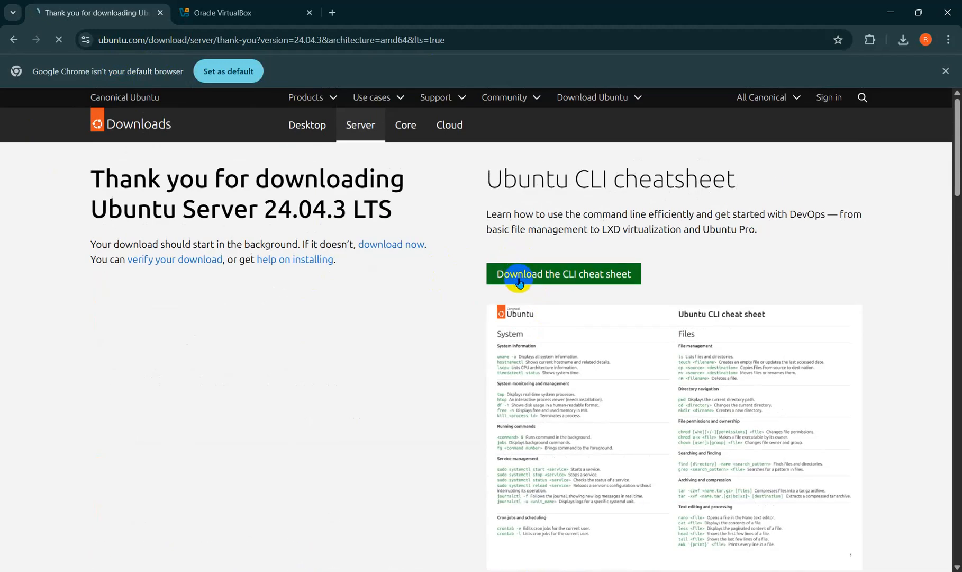
{"action": "left_click", "coordinate": [903, 40]}
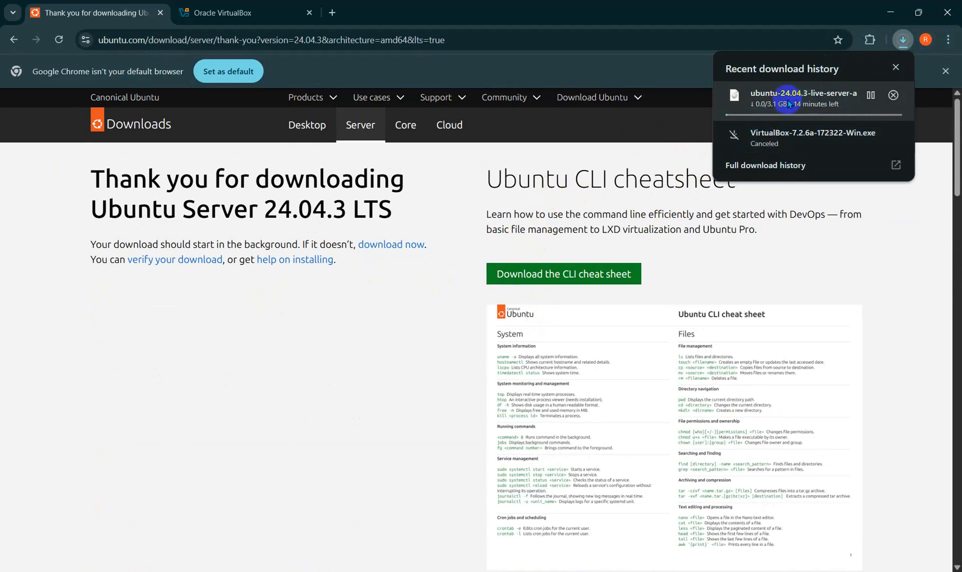
{"action": "left_click", "coordinate": [893, 97]}
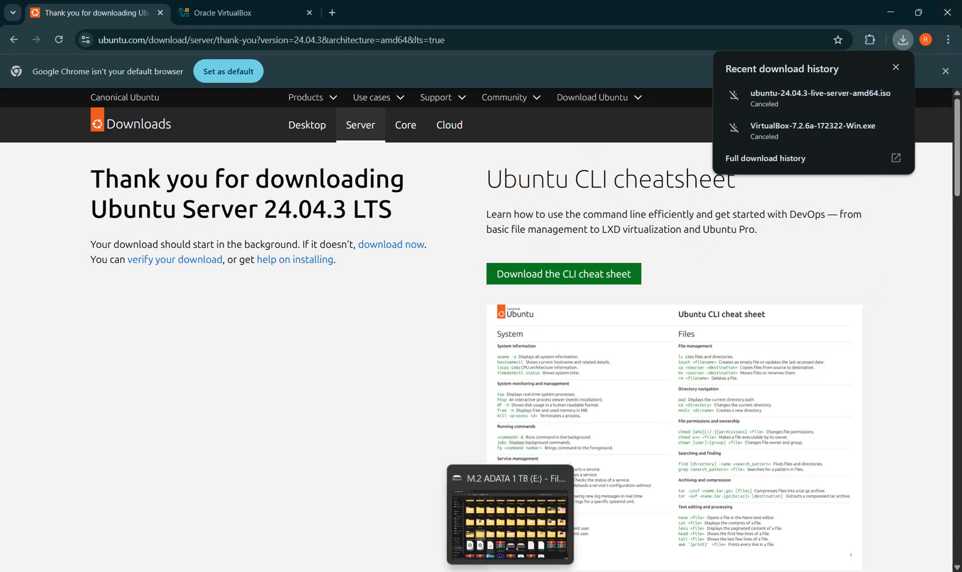
Step: Bring up File Explorer showing the M.2 ADATA 1 TB (E:) drive
{"action": "left_click", "coordinate": [507, 569]}
{"action": "scroll", "coordinate": [582, 212], "scroll_direction": "down", "scroll_amount": 3}
{"action": "scroll", "coordinate": [529, 312], "scroll_direction": "up", "scroll_amount": 10}
{"action": "scroll", "coordinate": [516, 250], "scroll_direction": "down", "scroll_amount": 5}
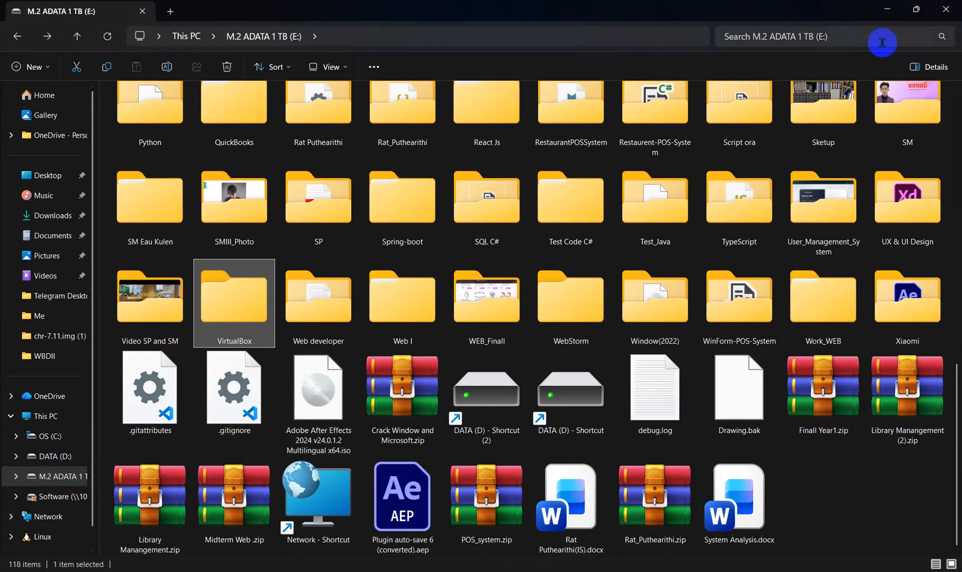
Step: Search the E: drive for 'Lin' and open the Lin folder
{"action": "left_click", "coordinate": [828, 39]}
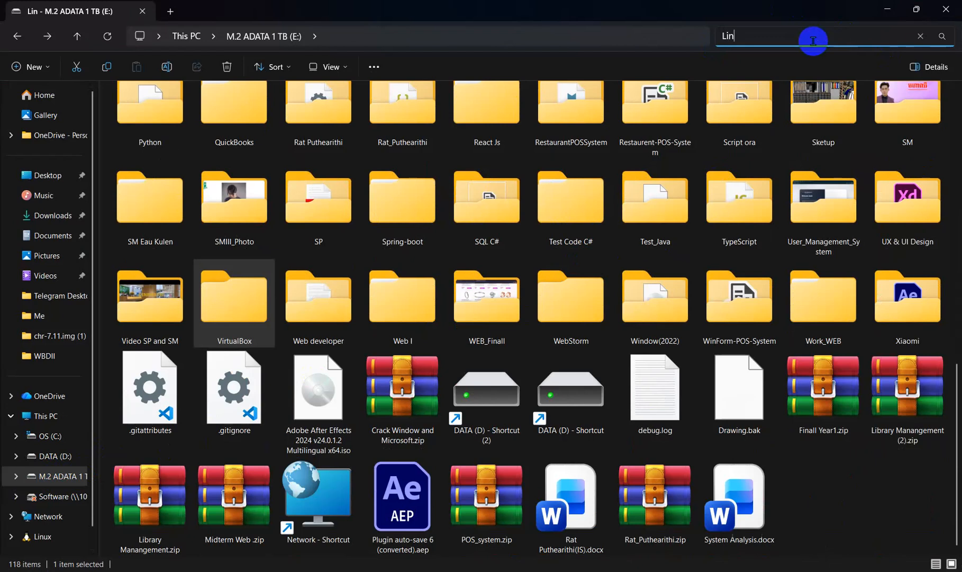
{"action": "key", "text": "Return"}
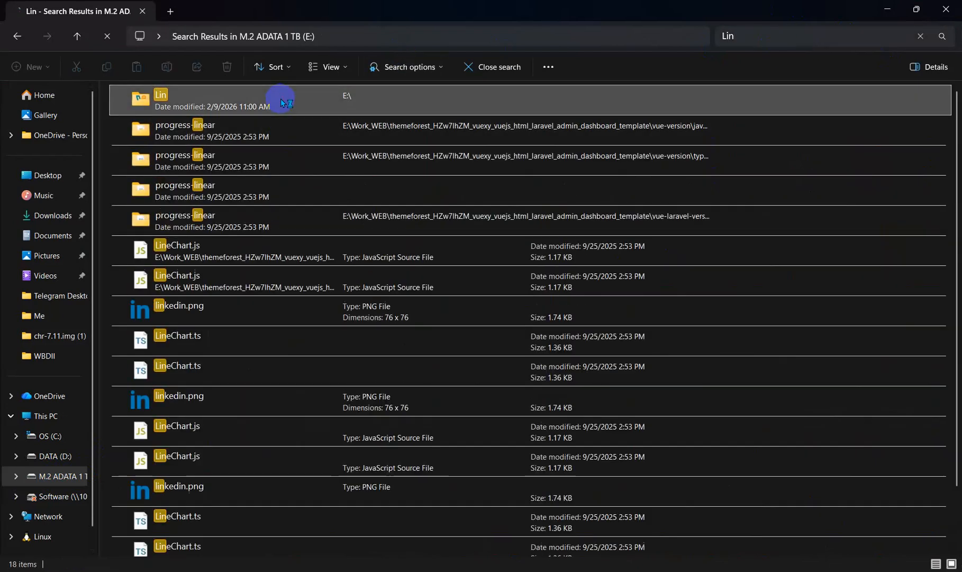
{"action": "double_click", "coordinate": [279, 99]}
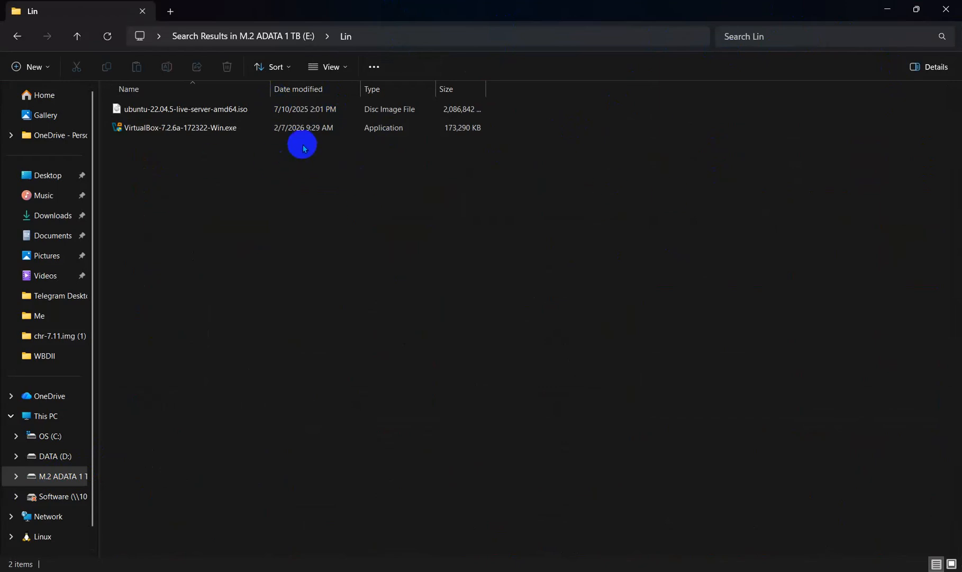
Step: Run VirtualBox-7.2.6a-172322-Win.exe as administrator
{"action": "left_click", "coordinate": [274, 128]}
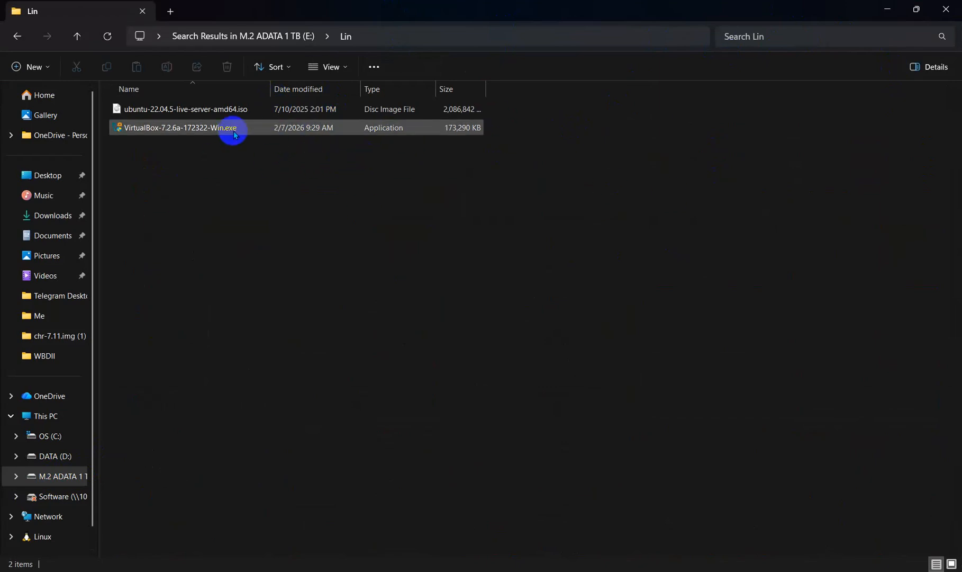
{"action": "left_click", "coordinate": [235, 134]}
{"action": "right_click", "coordinate": [238, 132]}
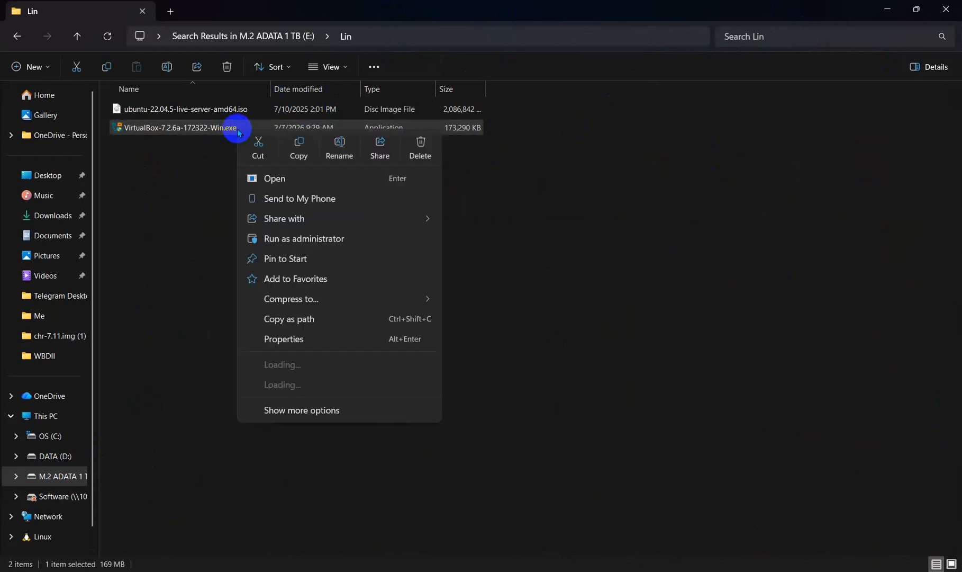
{"action": "left_click", "coordinate": [284, 239]}
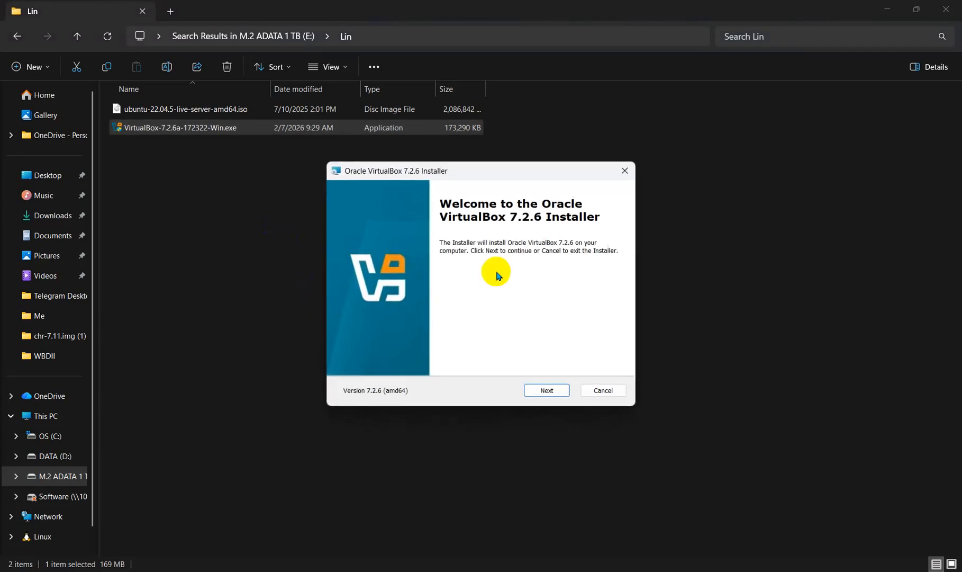
Step: Accept the VirtualBox licence agreement and keep the default Custom Setup features
{"action": "left_click", "coordinate": [537, 389]}
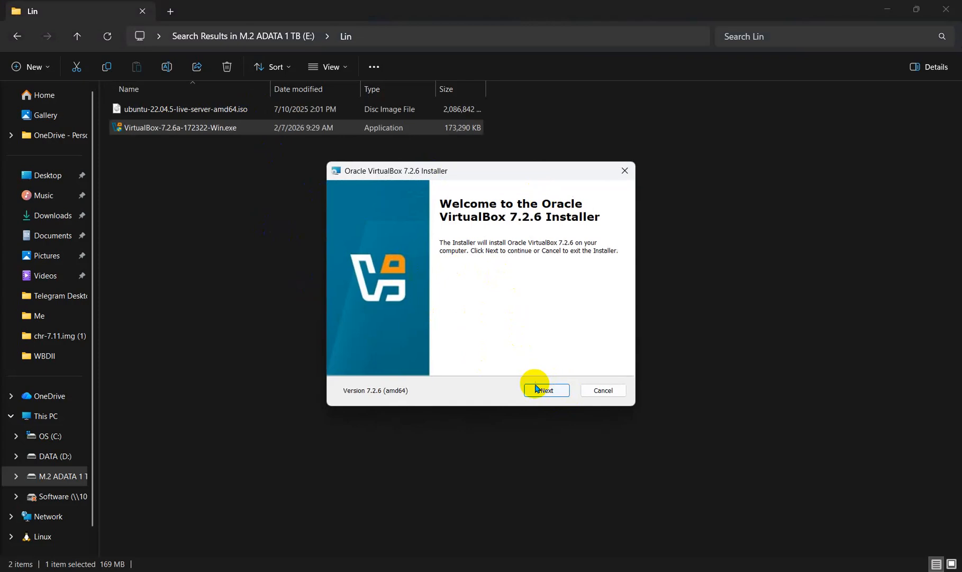
{"action": "left_click", "coordinate": [358, 358]}
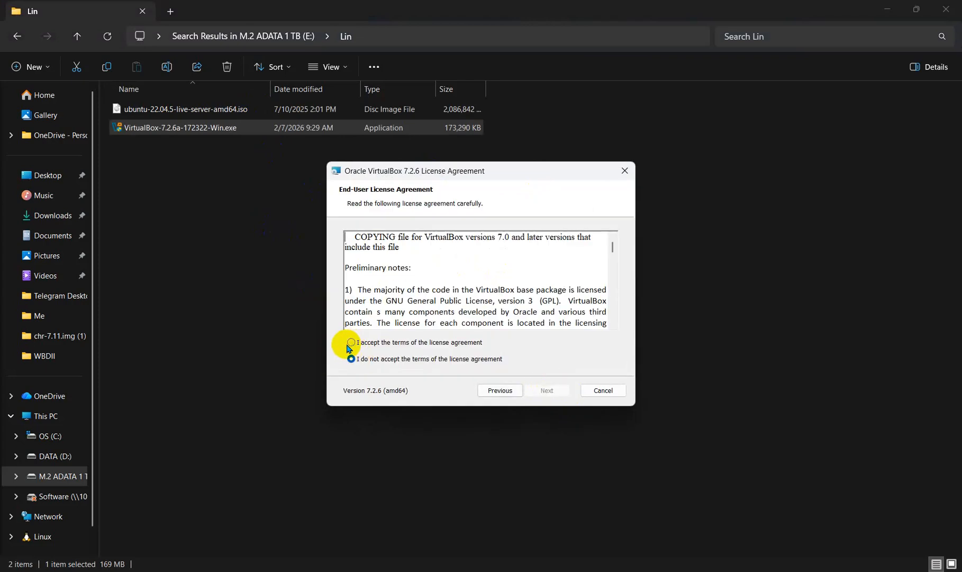
{"action": "left_click", "coordinate": [352, 343]}
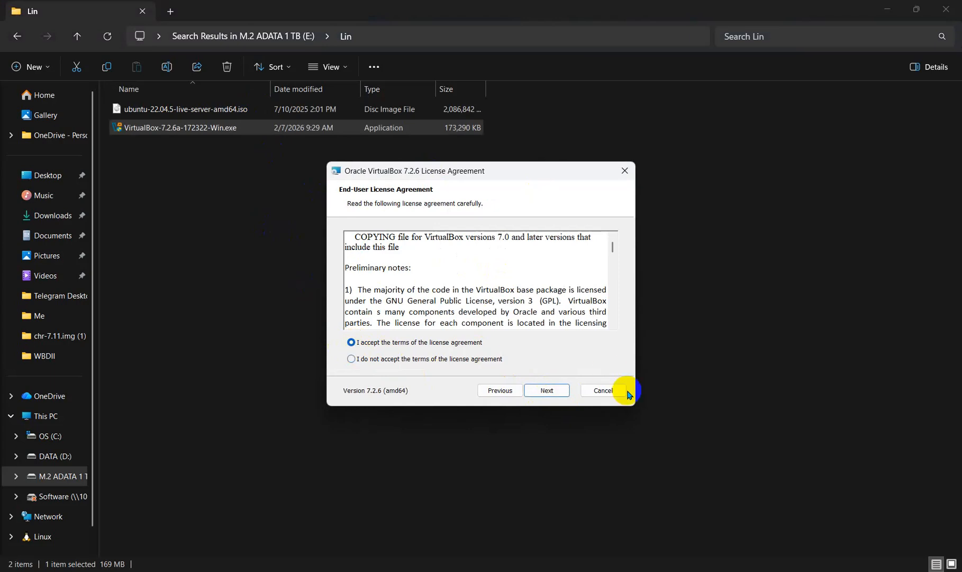
{"action": "left_click", "coordinate": [536, 392]}
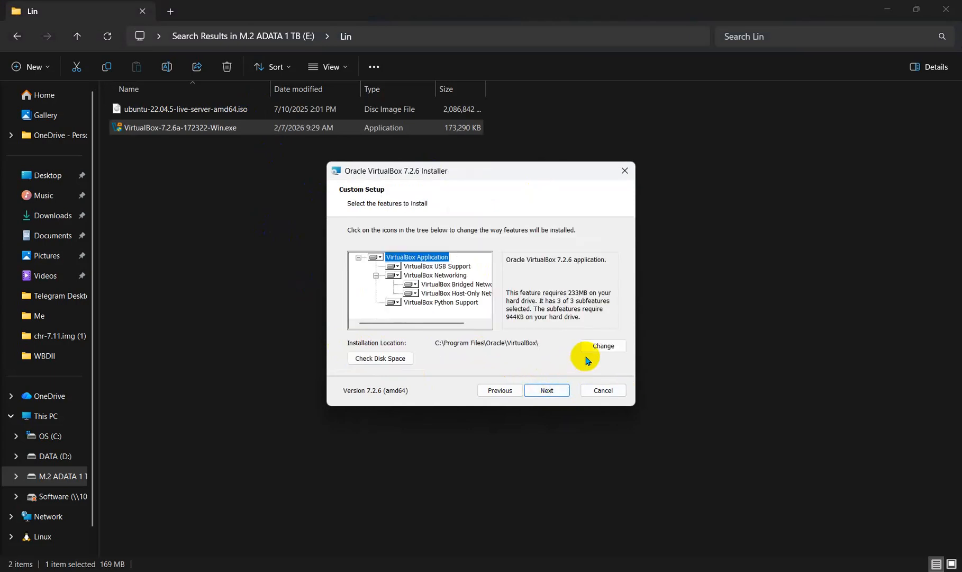
{"action": "left_click", "coordinate": [547, 392]}
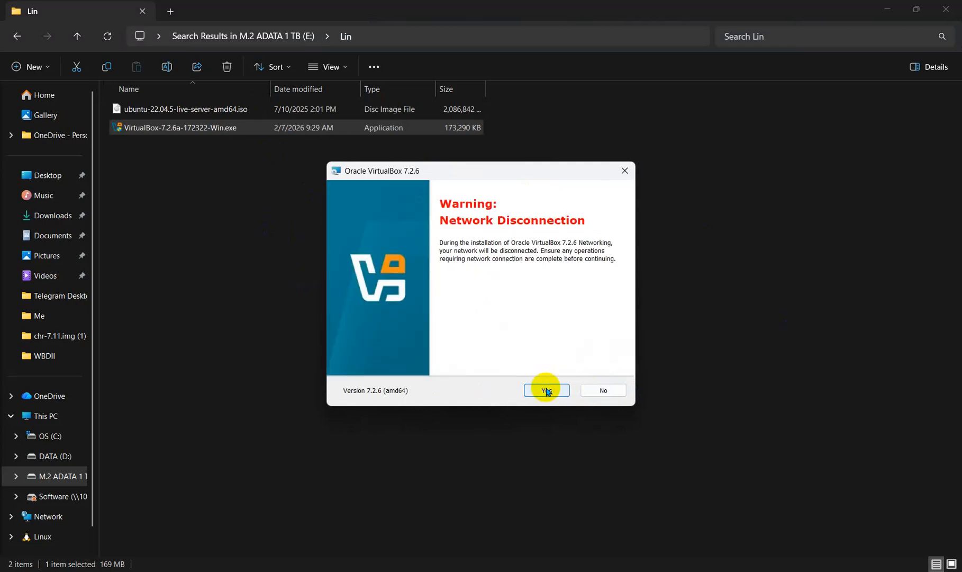
Step: Accept the network and missing-Python warnings and install, repositioning the installer window
{"action": "left_click", "coordinate": [548, 393]}
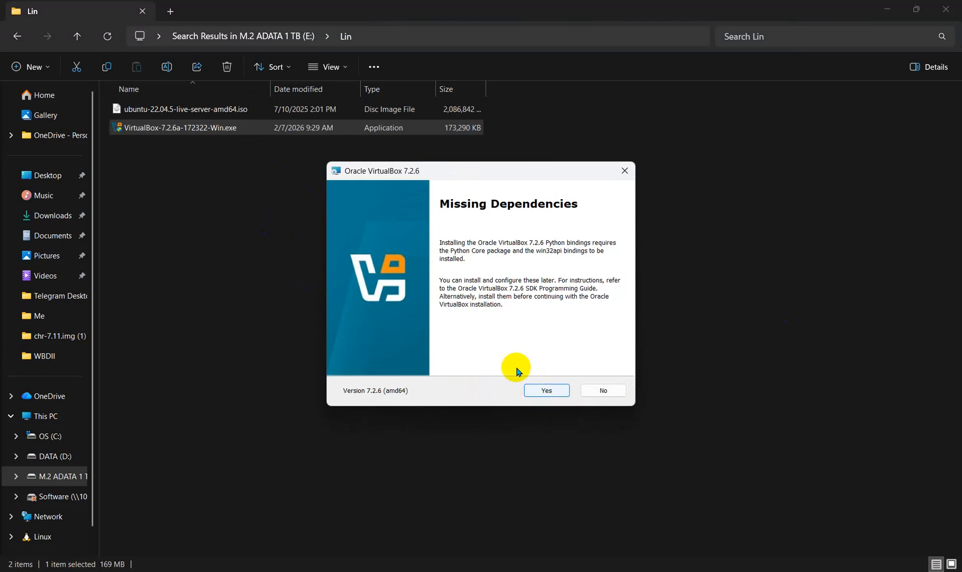
{"action": "left_click", "coordinate": [540, 390]}
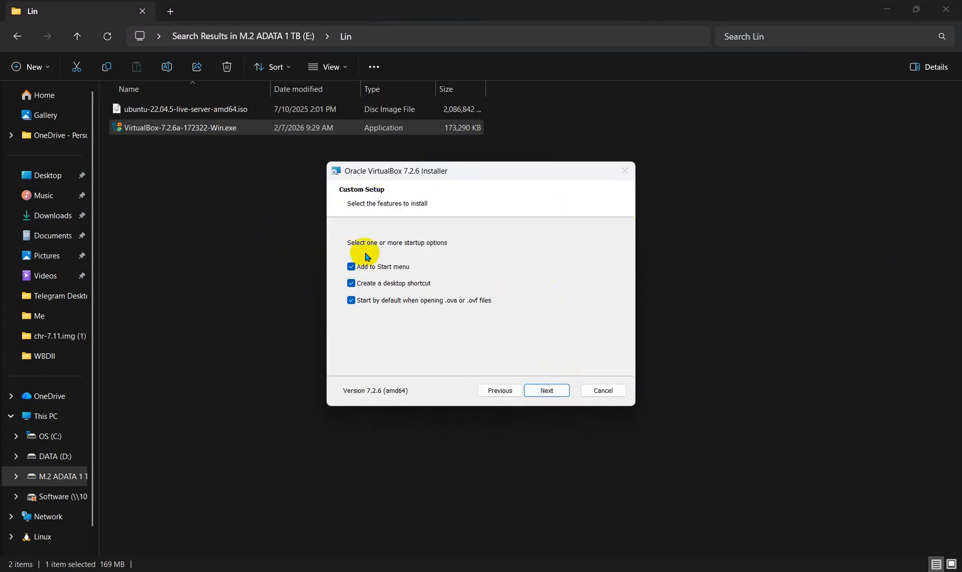
{"action": "left_click", "coordinate": [547, 392]}
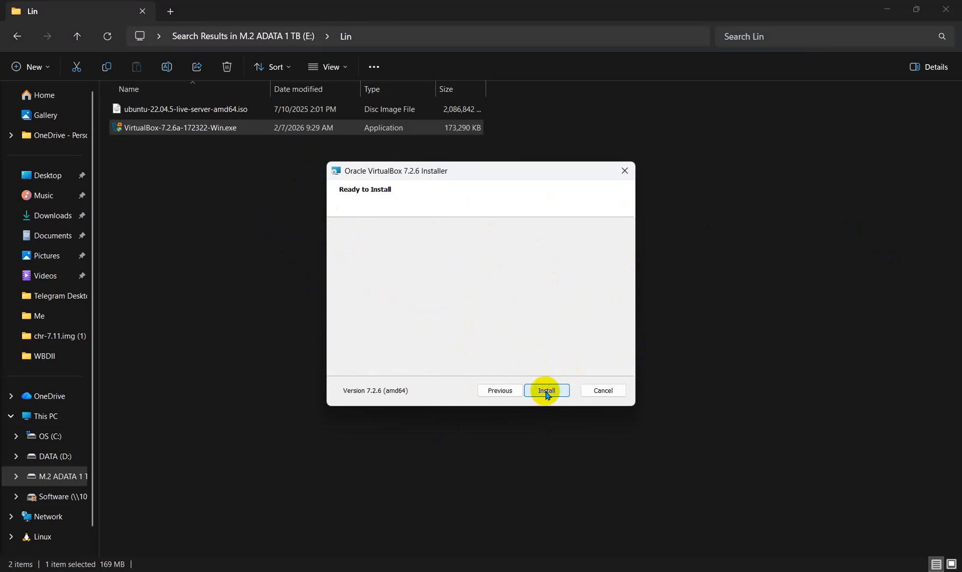
{"action": "left_click", "coordinate": [546, 391]}
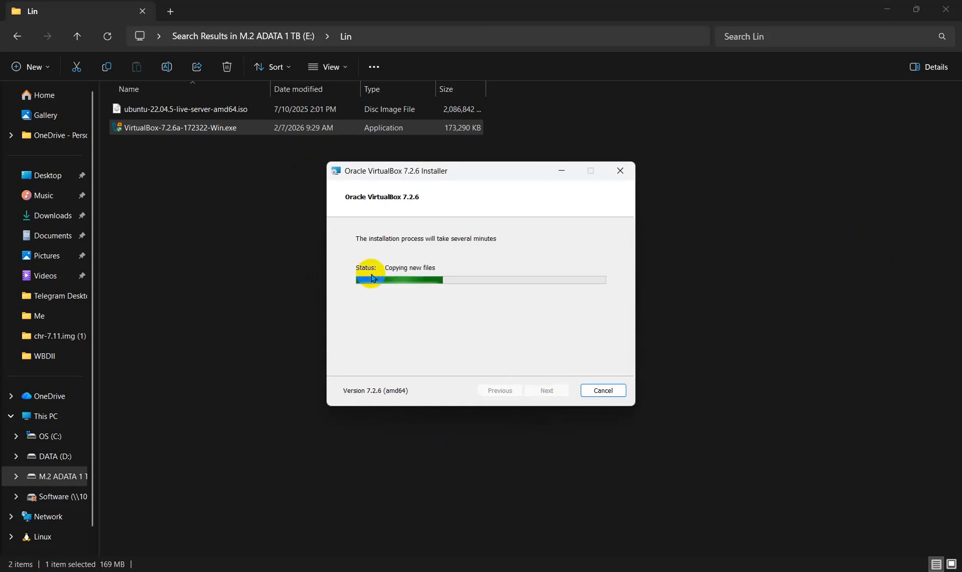
{"action": "key", "text": "super+d"}
{"action": "left_click", "coordinate": [598, 571]}
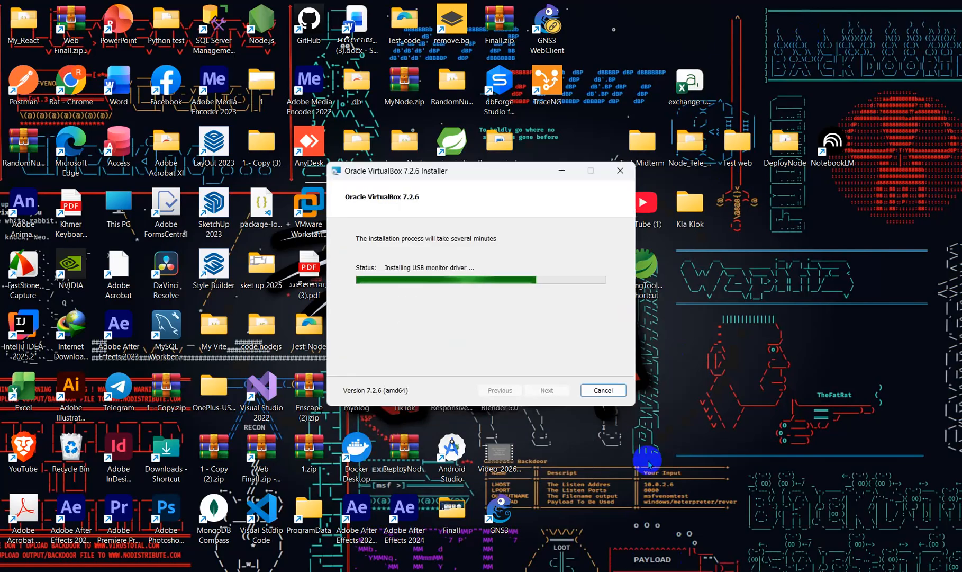
{"action": "left_click_drag", "start_coordinate": [455, 176], "coordinate": [432, 111]}
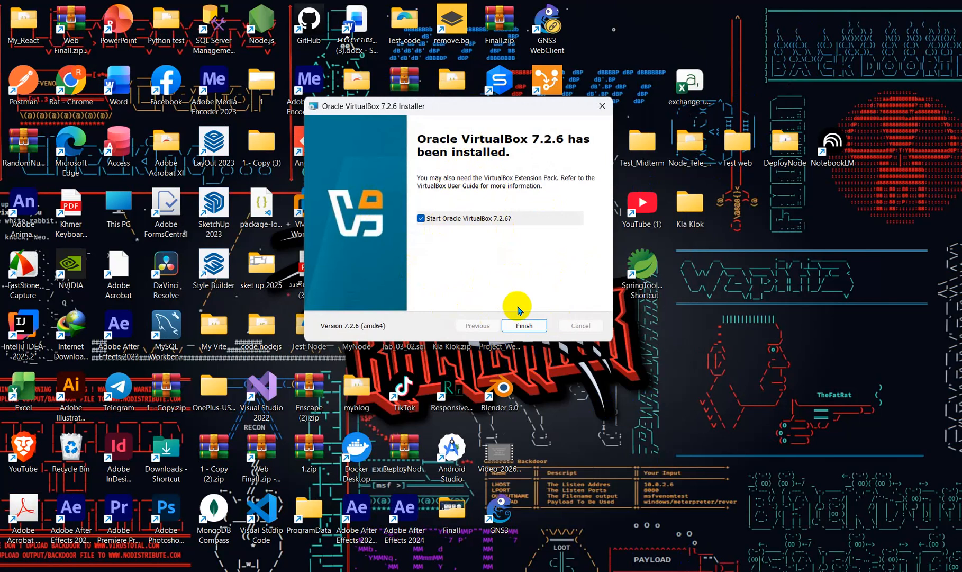
Step: Finish the installer, maximize VirtualBox Manager, and start a New virtual machine
{"action": "left_click", "coordinate": [519, 327]}
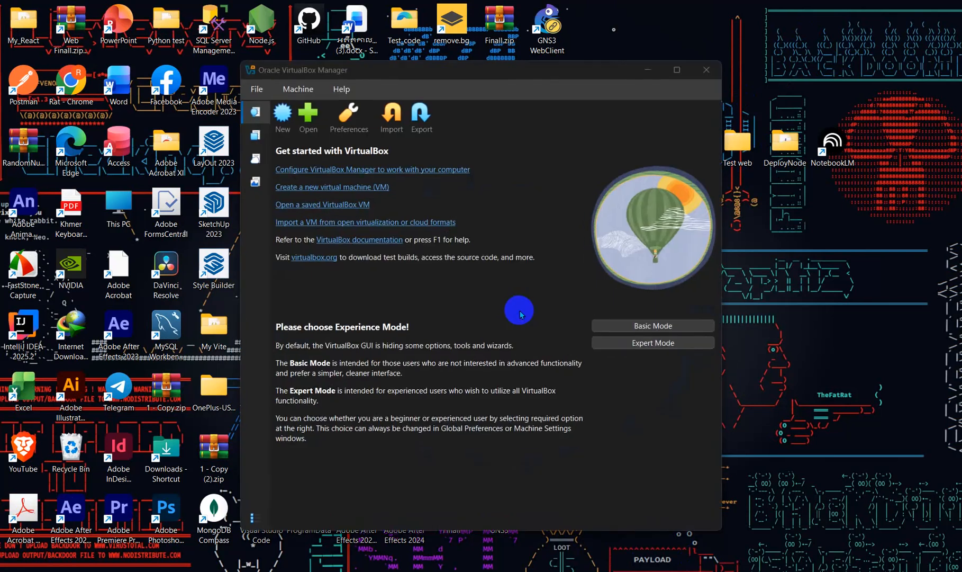
{"action": "left_click", "coordinate": [677, 70]}
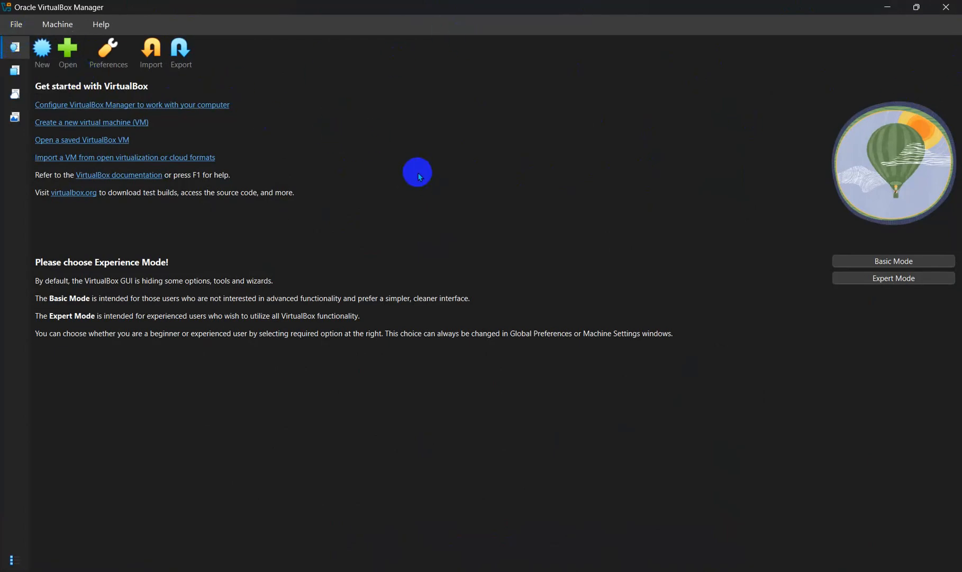
{"action": "left_click", "coordinate": [42, 51]}
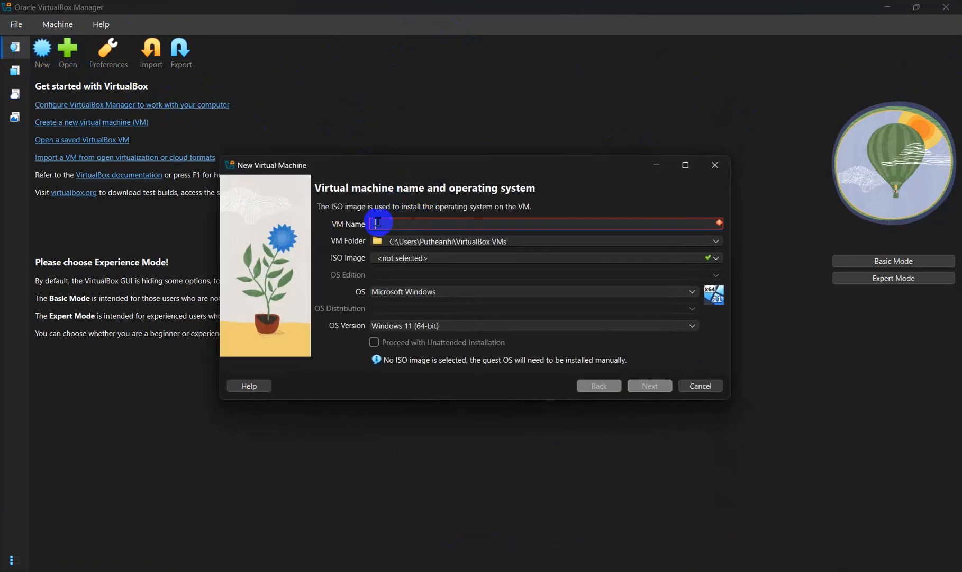
Step: Name the VM 'Ubuntu', auto-setting Linux Ubuntu (64-bit), and open the VM Folder choices
{"action": "left_click", "coordinate": [401, 225]}
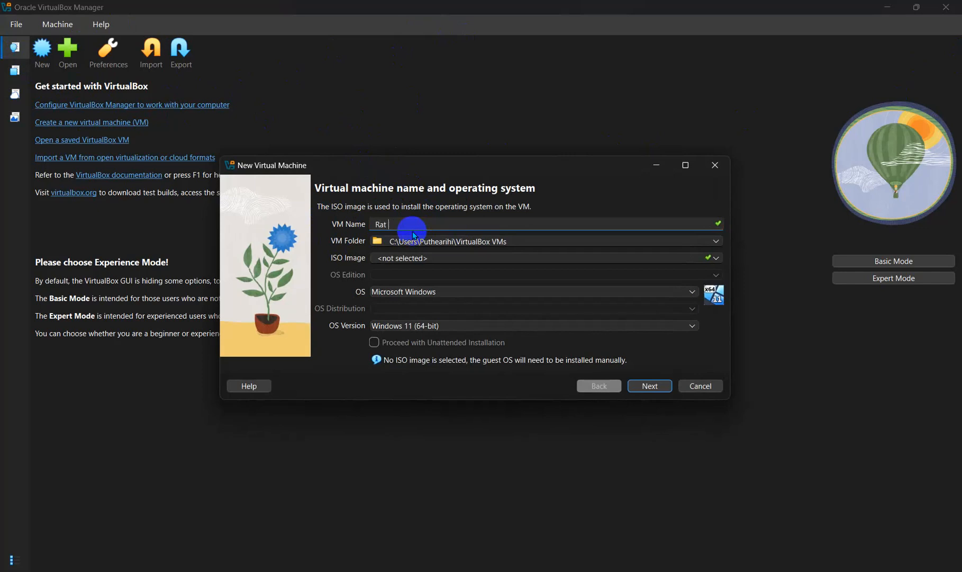
{"action": "type", "text": "Ubuntu"}
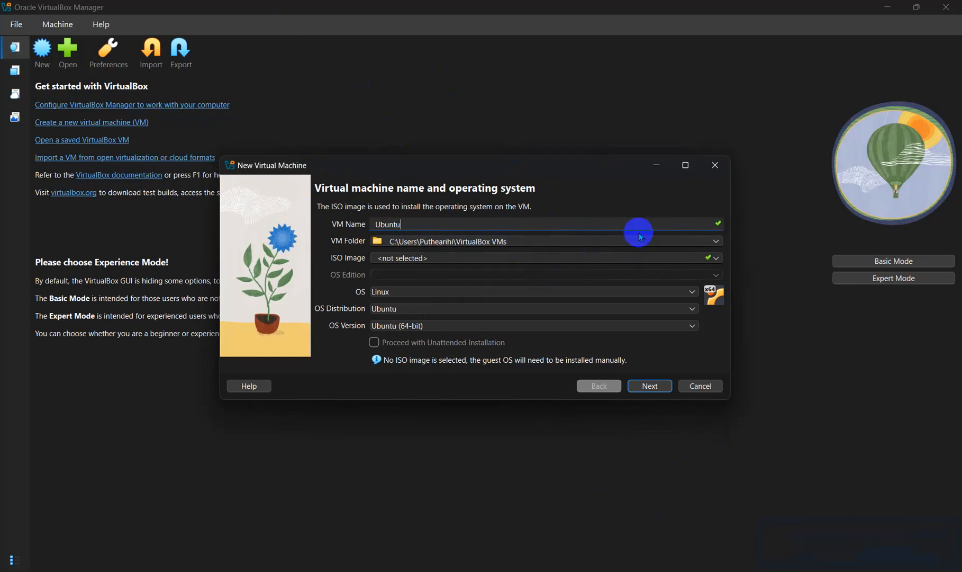
{"action": "left_click", "coordinate": [717, 241]}
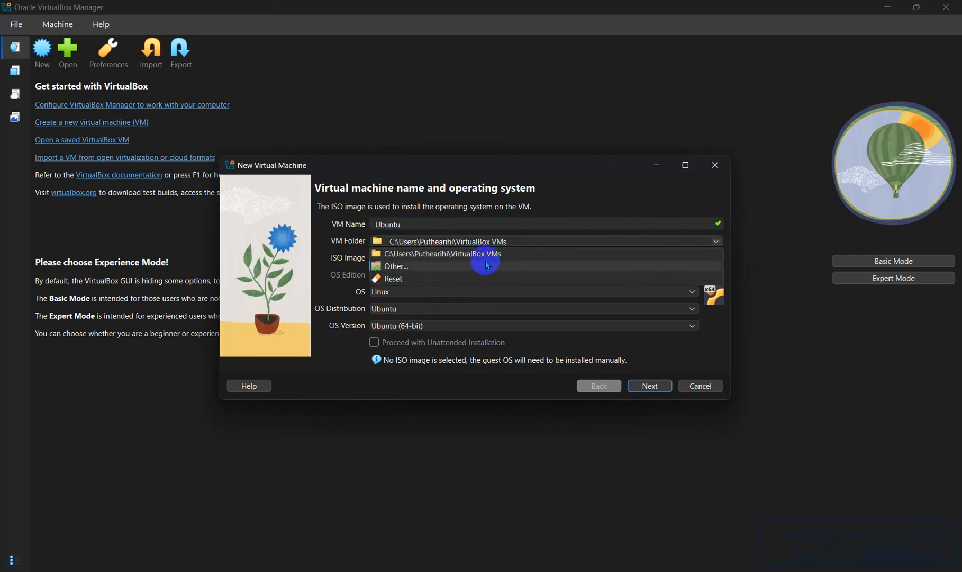
Step: Choose Other... for the VM folder and browse to the M.2 ADATA 1 TB (E:) drive
{"action": "left_click", "coordinate": [459, 265]}
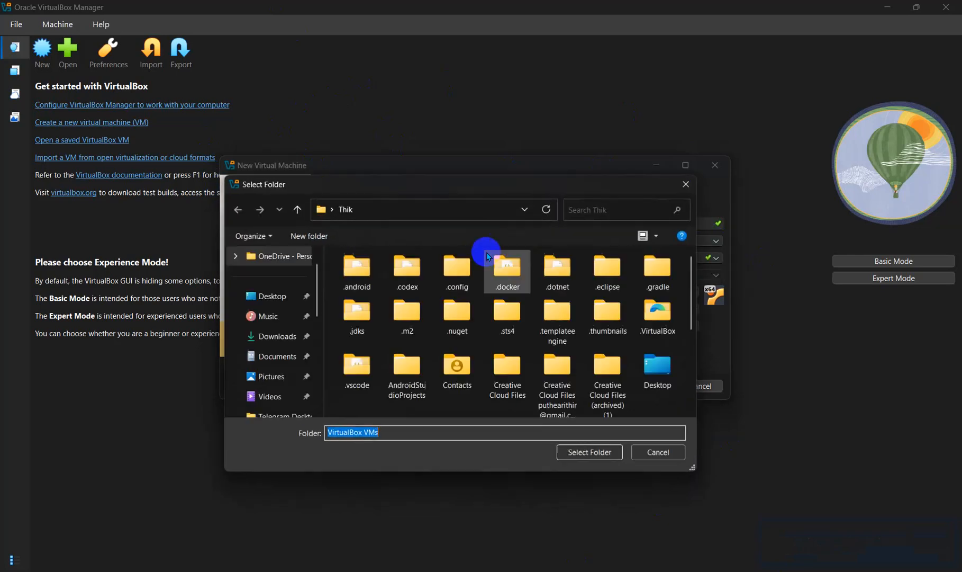
{"action": "scroll", "coordinate": [270, 370], "scroll_direction": "down", "scroll_amount": 5}
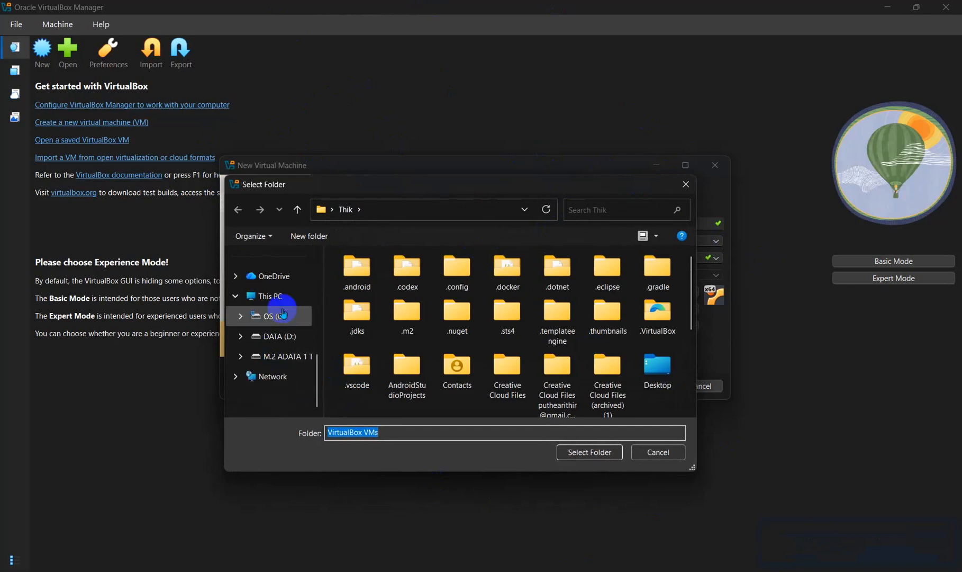
{"action": "left_click", "coordinate": [273, 335]}
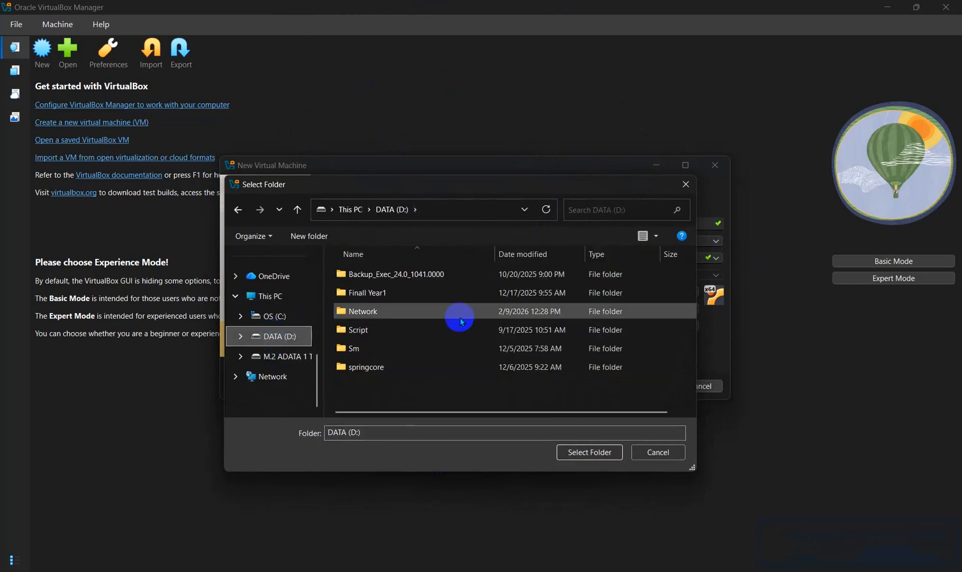
{"action": "left_click", "coordinate": [281, 357]}
{"action": "scroll", "coordinate": [432, 325], "scroll_direction": "down", "scroll_amount": 5}
{"action": "scroll", "coordinate": [436, 330], "scroll_direction": "down", "scroll_amount": 6}
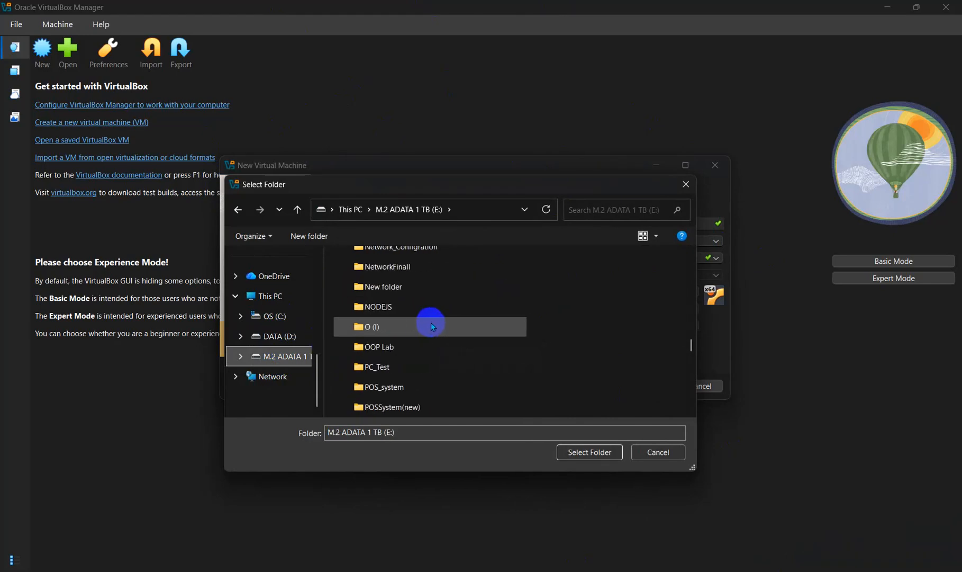
{"action": "scroll", "coordinate": [426, 300], "scroll_direction": "up", "scroll_amount": 3}
{"action": "scroll", "coordinate": [410, 302], "scroll_direction": "down", "scroll_amount": 6}
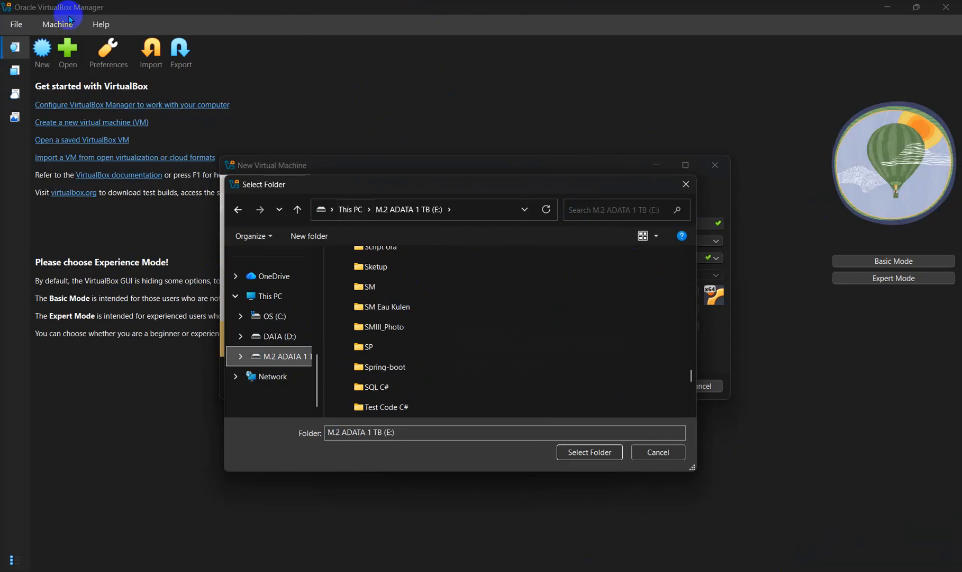
{"action": "scroll", "coordinate": [431, 311], "scroll_direction": "up", "scroll_amount": 12}
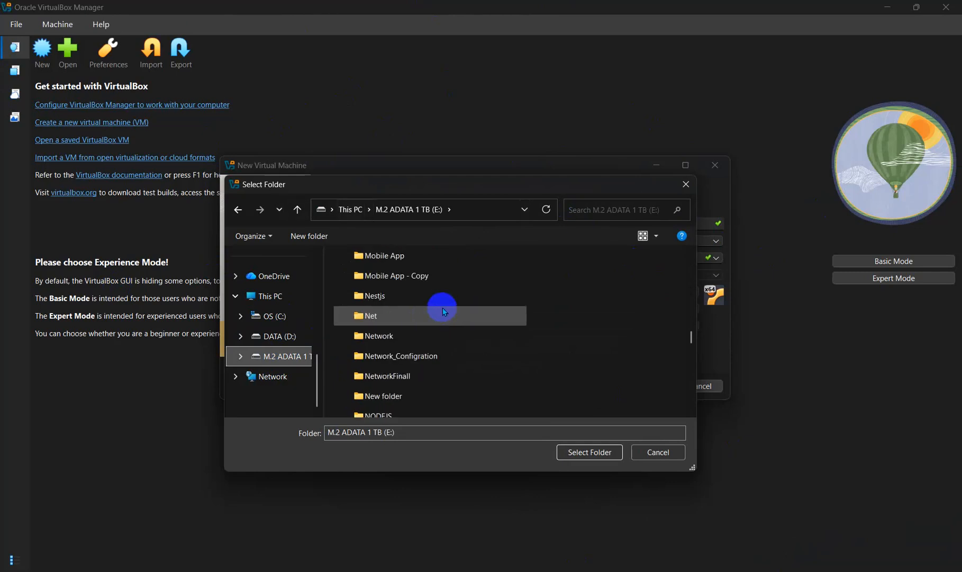
Step: Find and select E:\VirtualBox as the Ubuntu VM's folder
{"action": "left_click", "coordinate": [593, 208]}
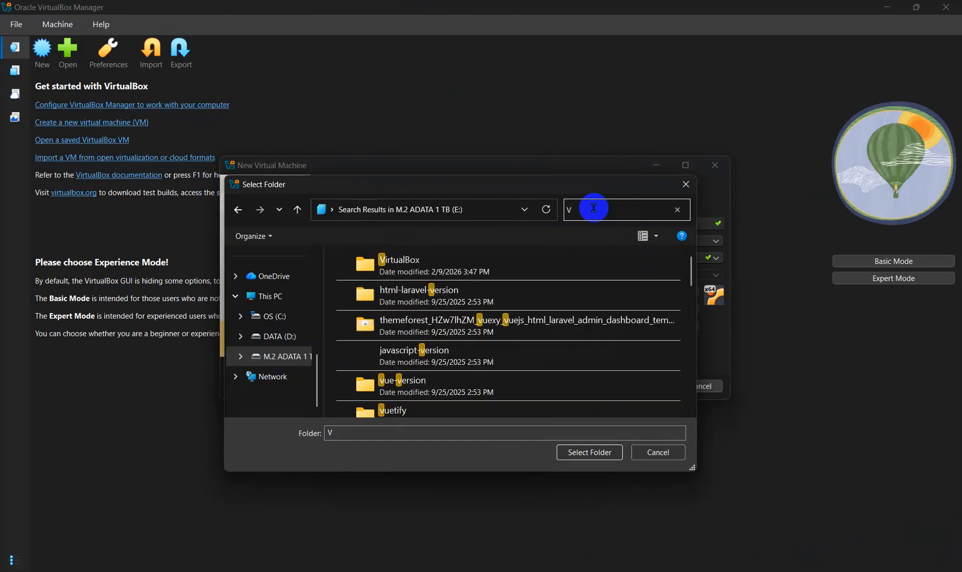
{"action": "left_click", "coordinate": [446, 268]}
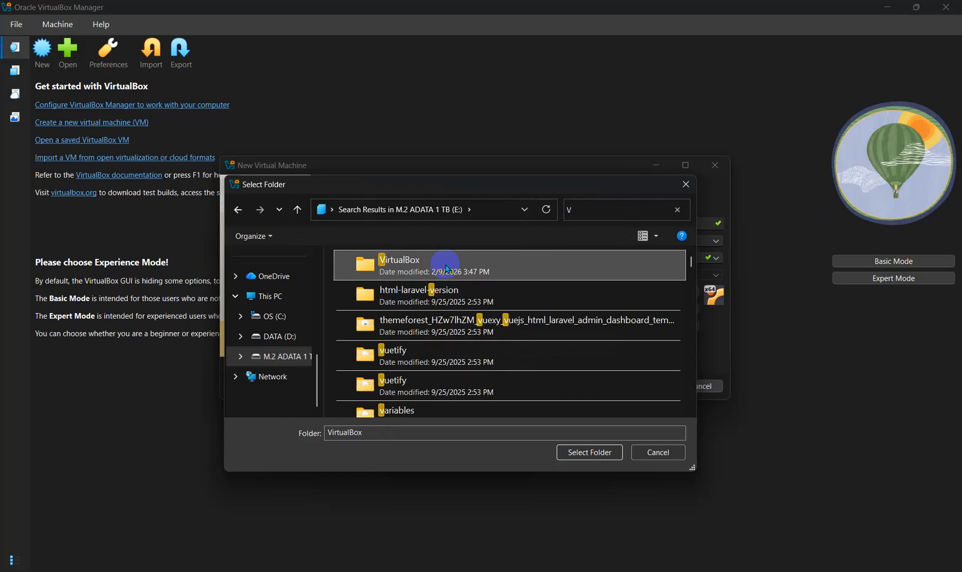
{"action": "left_click", "coordinate": [584, 454]}
{"action": "left_click", "coordinate": [418, 293]}
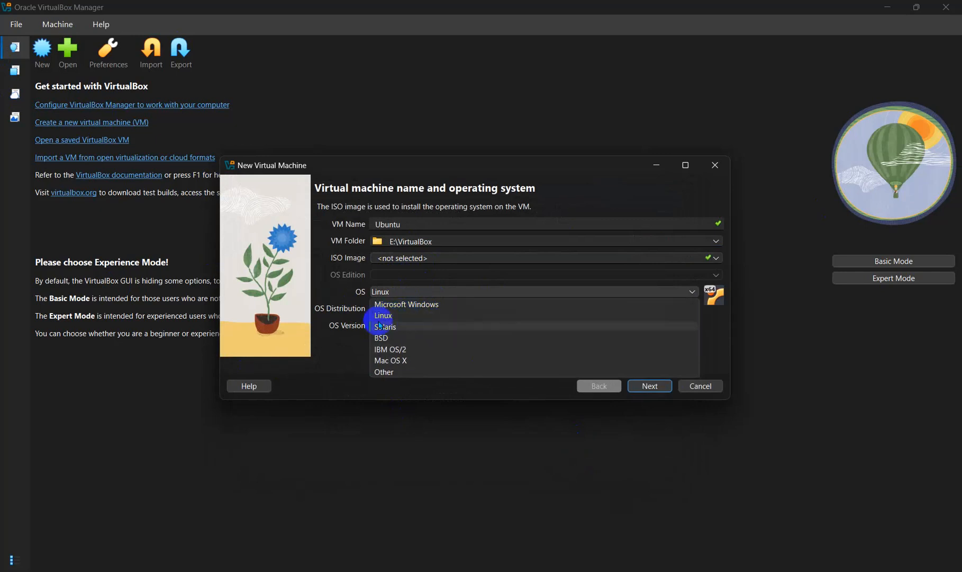
Step: Keep Linux with Ubuntu distribution and Ubuntu (64-bit) version, and continue to hardware settings
{"action": "left_click", "coordinate": [429, 316]}
{"action": "left_click", "coordinate": [436, 308]}
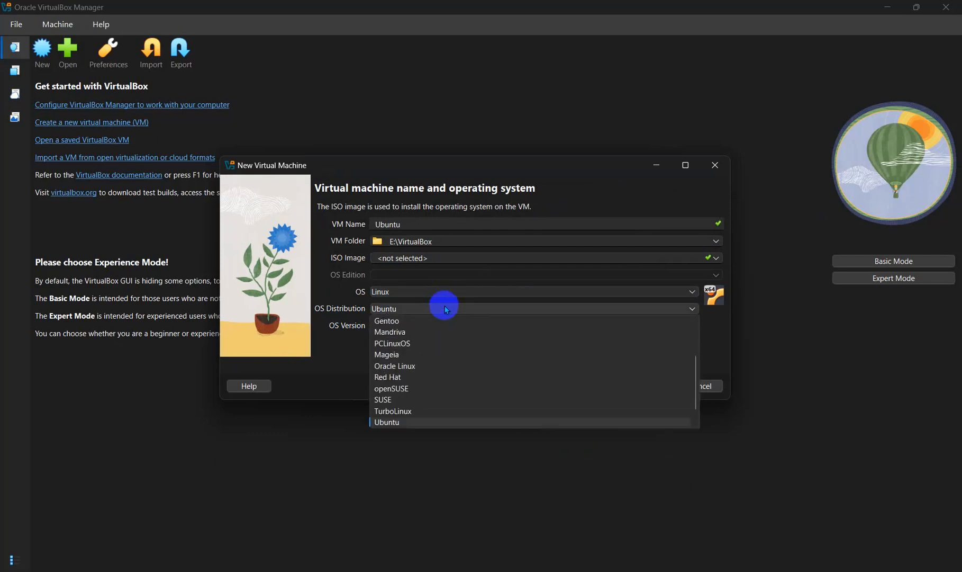
{"action": "left_click", "coordinate": [410, 422]}
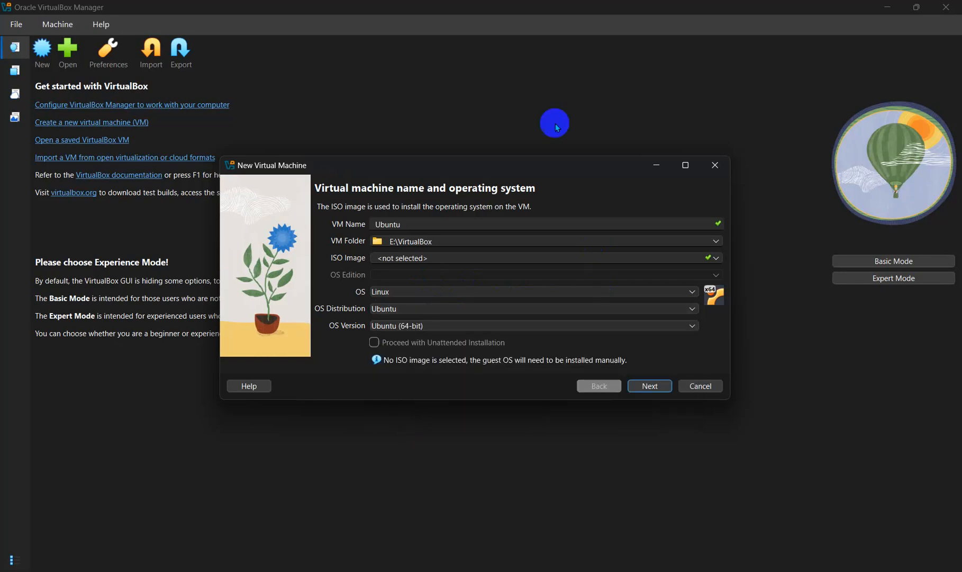
{"action": "left_click", "coordinate": [649, 386]}
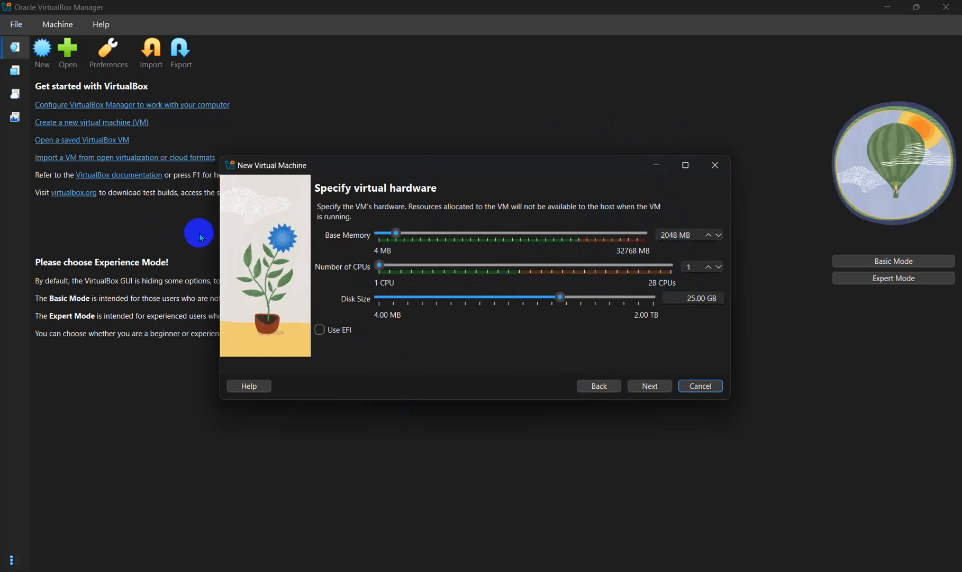
Step: Launch Windows Calculator and compute 4 × 1024 = 4,096
{"action": "key", "text": "super"}
{"action": "type", "text": "calculator"}
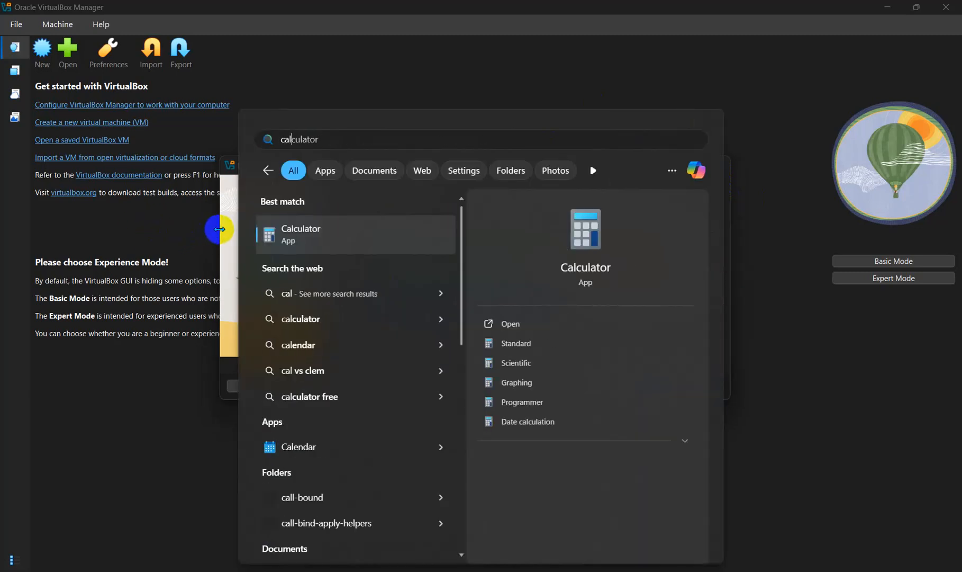
{"action": "key", "text": "Return"}
{"action": "key", "text": "4"}
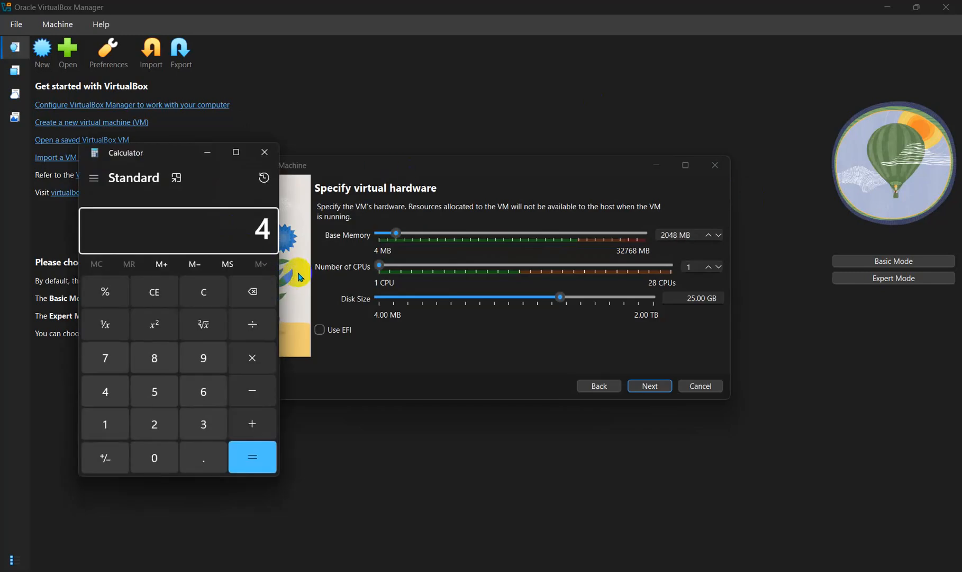
{"action": "left_click", "coordinate": [257, 356]}
{"action": "left_click", "coordinate": [113, 425]}
{"action": "left_click", "coordinate": [150, 449]}
{"action": "left_click", "coordinate": [152, 422]}
{"action": "left_click", "coordinate": [108, 398]}
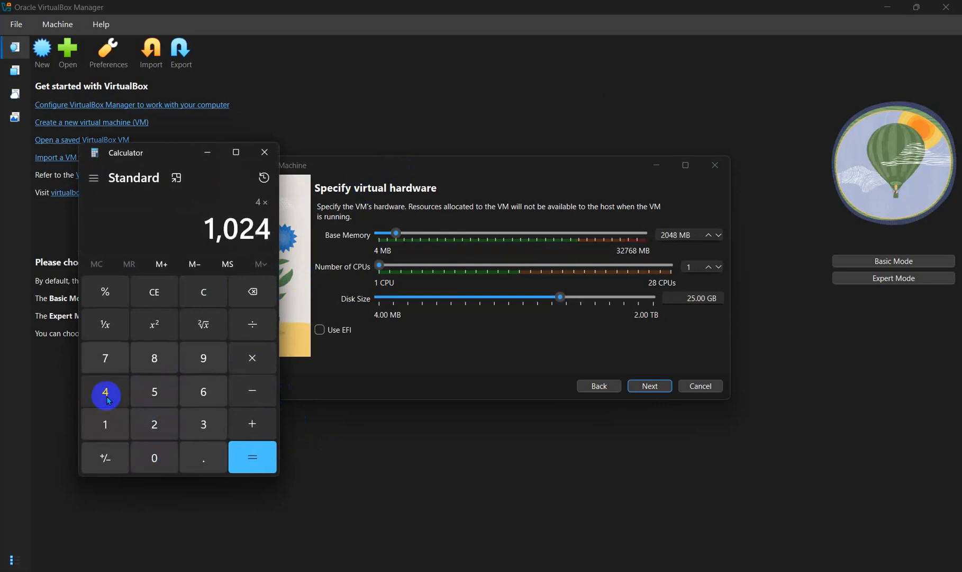
{"action": "left_click", "coordinate": [252, 457]}
Step: Select the 4,096 result, close Calculator, and select the current 2048 Base Memory value
{"action": "left_click_drag", "start_coordinate": [198, 222], "coordinate": [280, 228]}
{"action": "key", "text": "ctrl+c"}
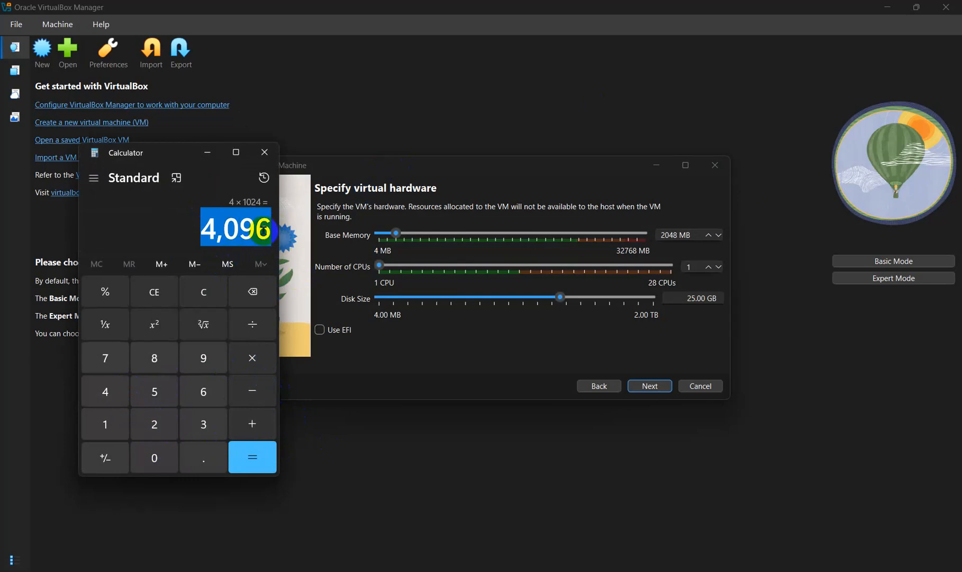
{"action": "left_click", "coordinate": [264, 152]}
{"action": "left_click", "coordinate": [679, 233]}
{"action": "left_click_drag", "start_coordinate": [678, 233], "coordinate": [629, 233]}
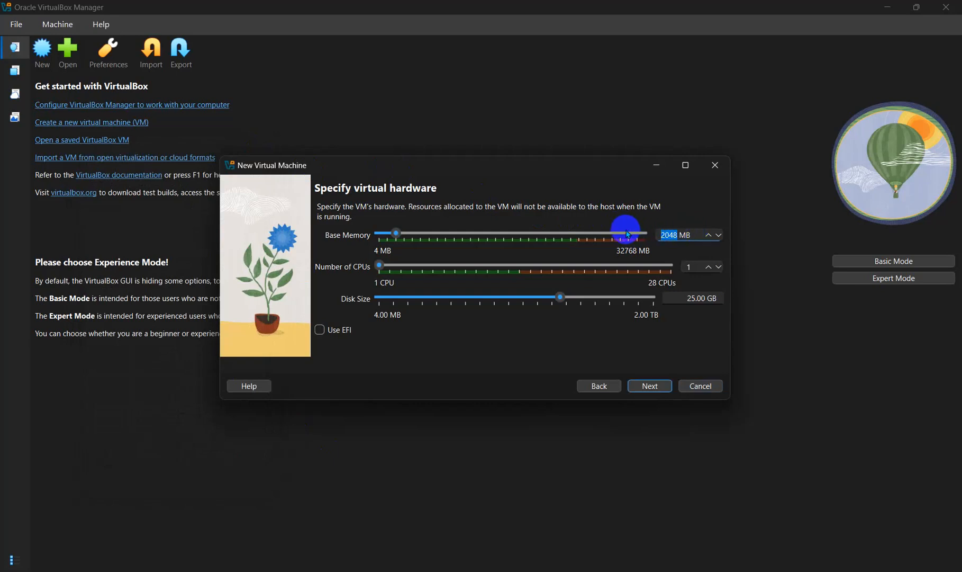
Step: Paste 4096 MB as base memory, set 2 CPUs, and finish creating the Ubuntu VM
{"action": "key", "text": "ctrl+v"}
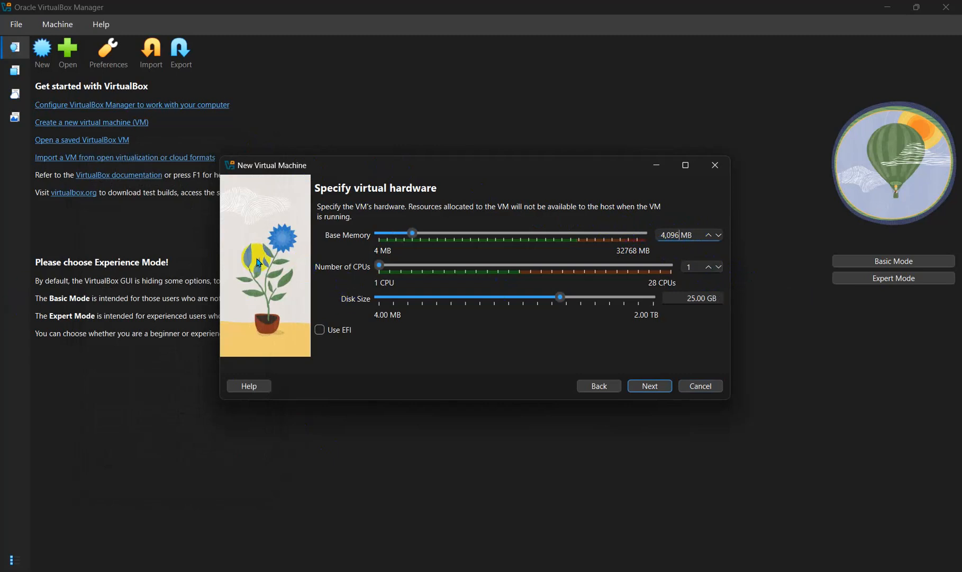
{"action": "left_click", "coordinate": [716, 266]}
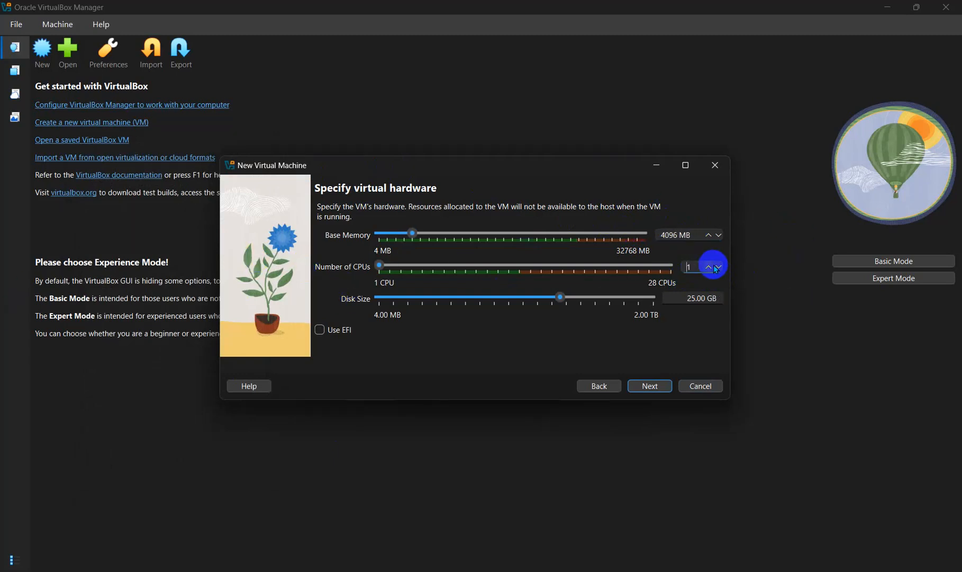
{"action": "left_click", "coordinate": [707, 266]}
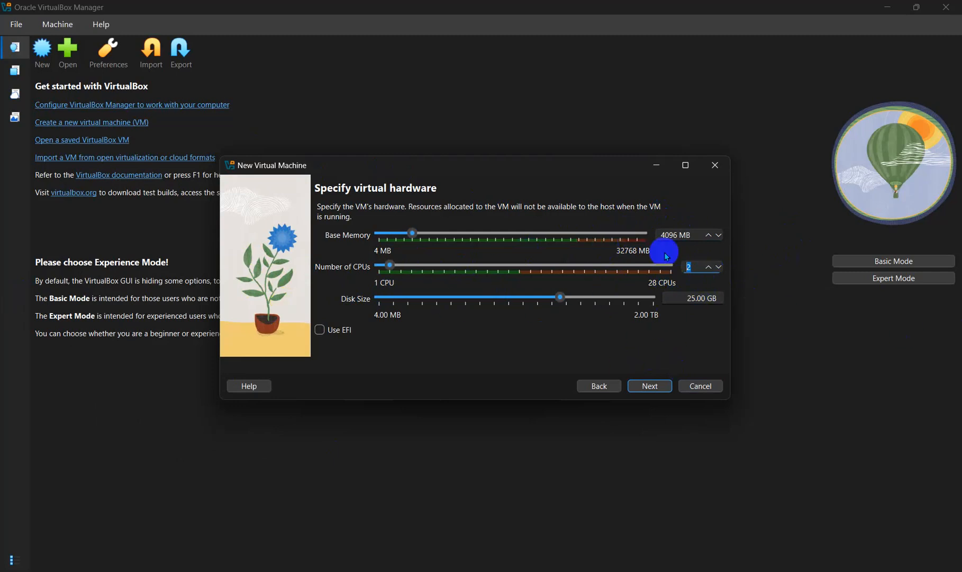
{"action": "left_click", "coordinate": [641, 385]}
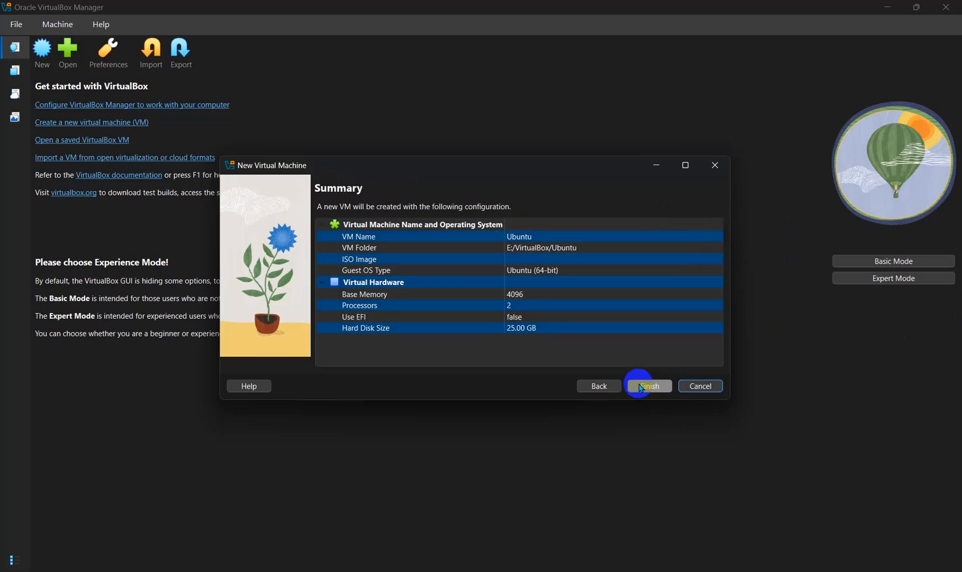
{"action": "left_click", "coordinate": [647, 386]}
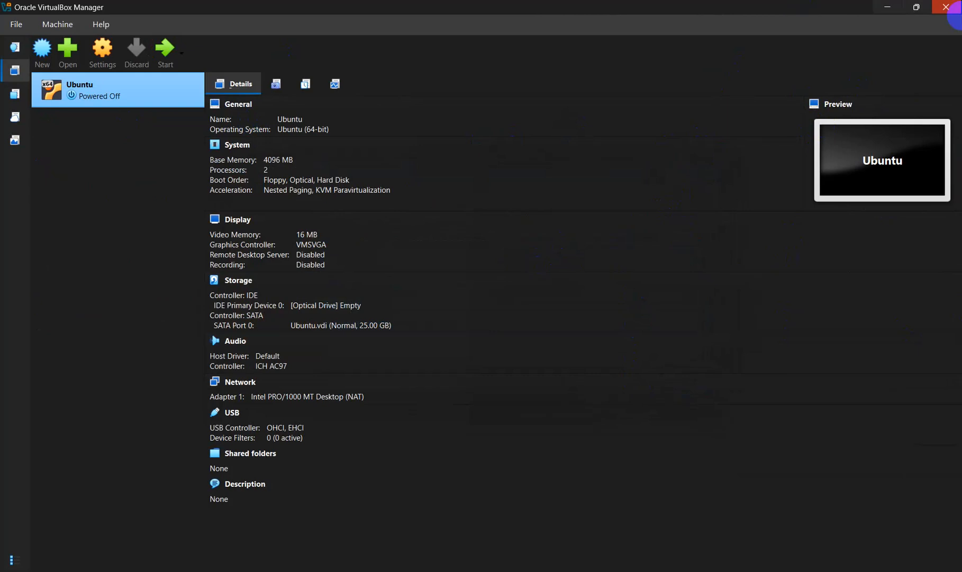
Step: Start the Ubuntu VM and maximize its window
{"action": "left_click", "coordinate": [165, 52]}
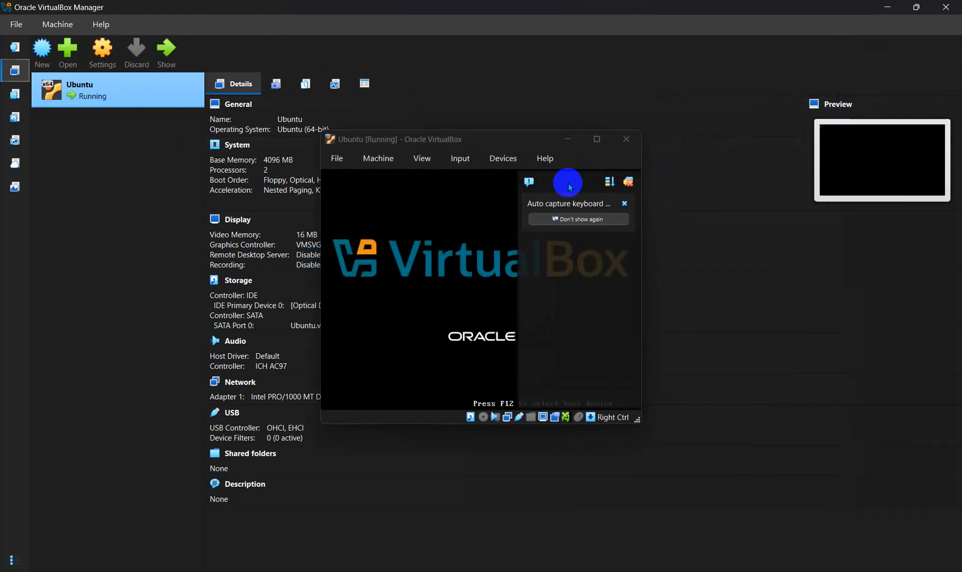
{"action": "left_click", "coordinate": [600, 139]}
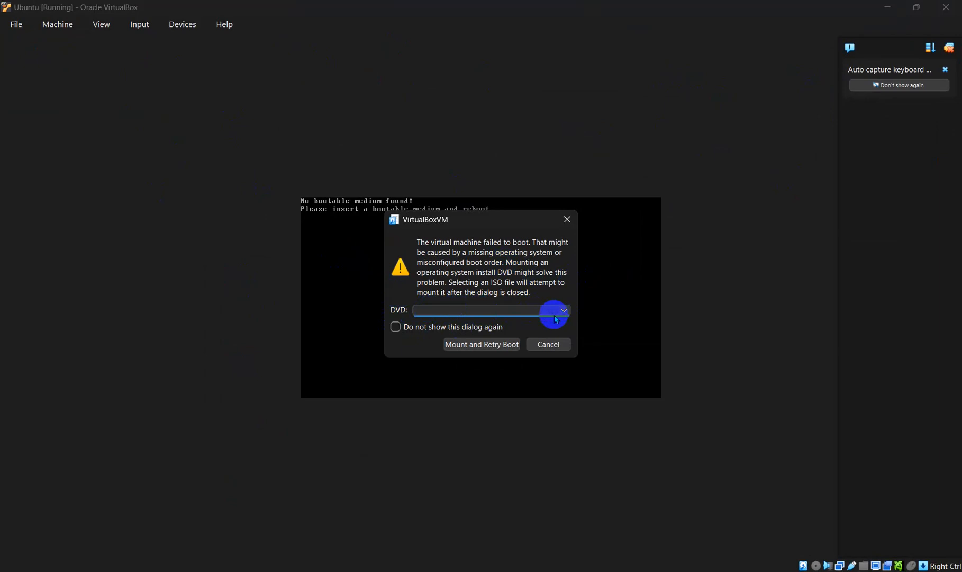
Step: Mount ubuntu-22.04.5-live-server-amd64.iso from E:\Lin as the DVD, suppress the prompt, and retry booting
{"action": "left_click", "coordinate": [563, 311]}
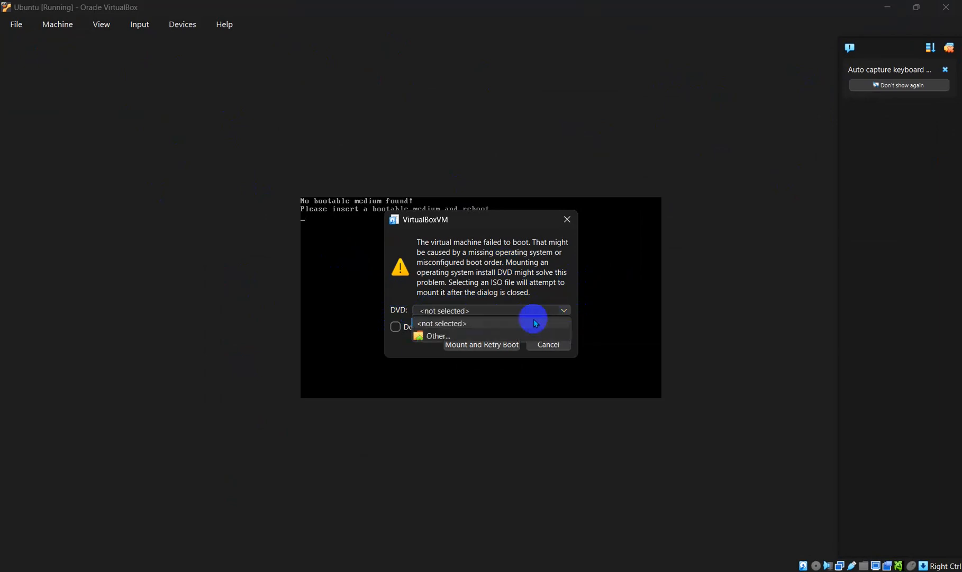
{"action": "left_click", "coordinate": [475, 336]}
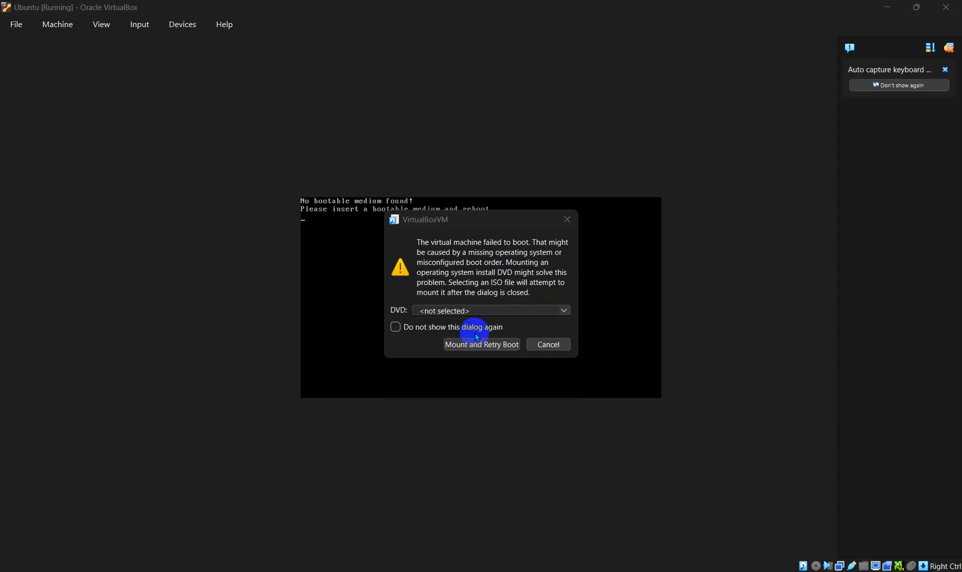
{"action": "scroll", "coordinate": [468, 404], "scroll_direction": "down", "scroll_amount": 5}
{"action": "left_click", "coordinate": [430, 409]}
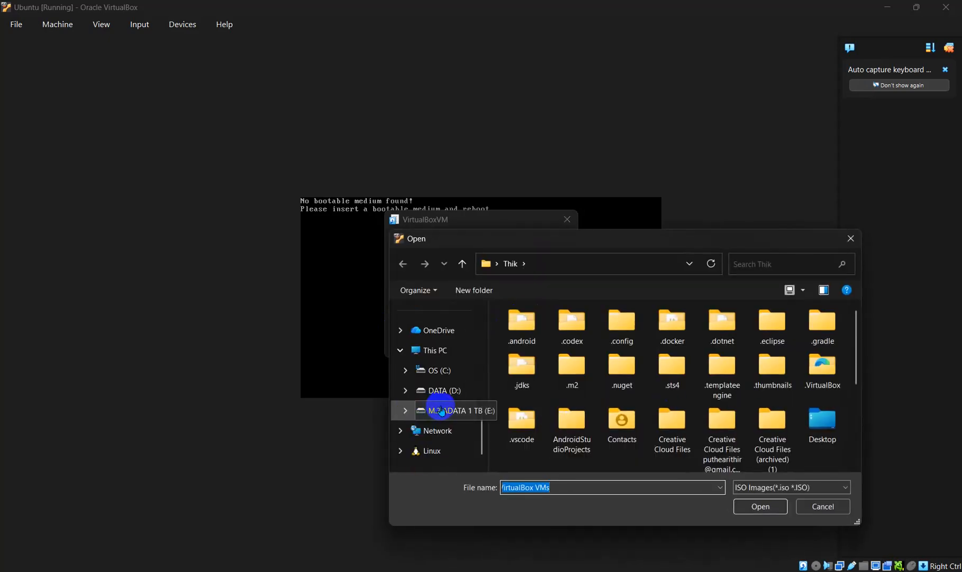
{"action": "left_click", "coordinate": [772, 261]}
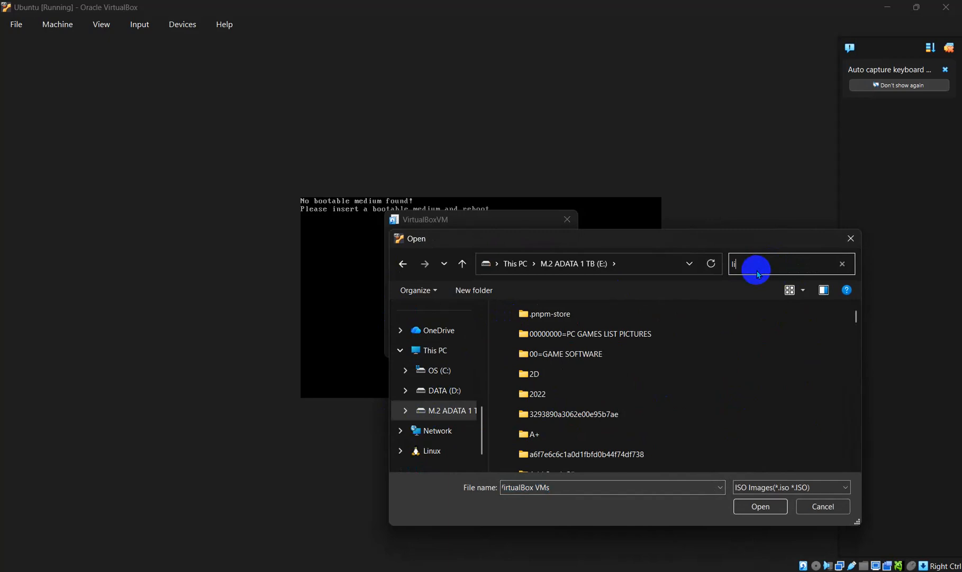
{"action": "left_click", "coordinate": [623, 313]}
{"action": "double_click", "coordinate": [623, 313]}
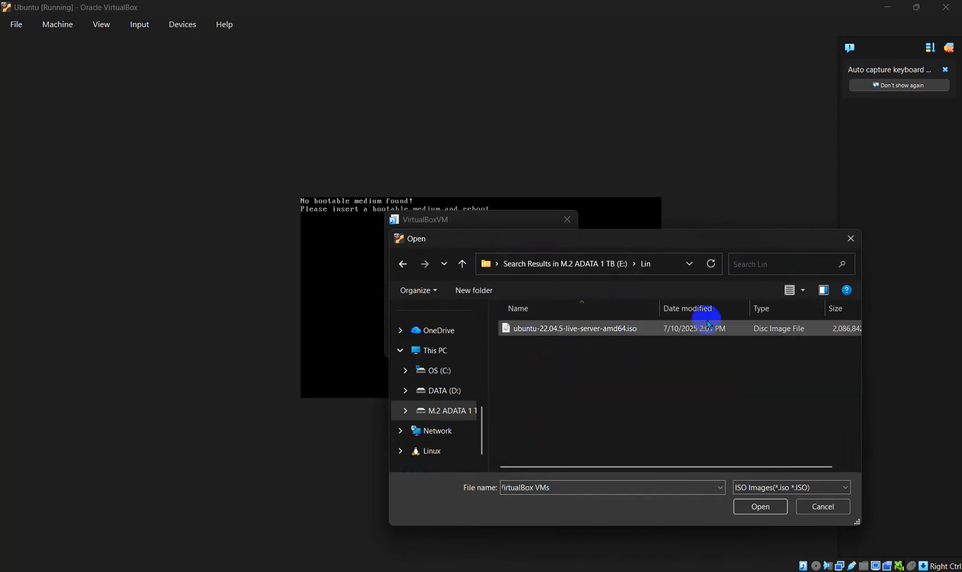
{"action": "left_click", "coordinate": [564, 329]}
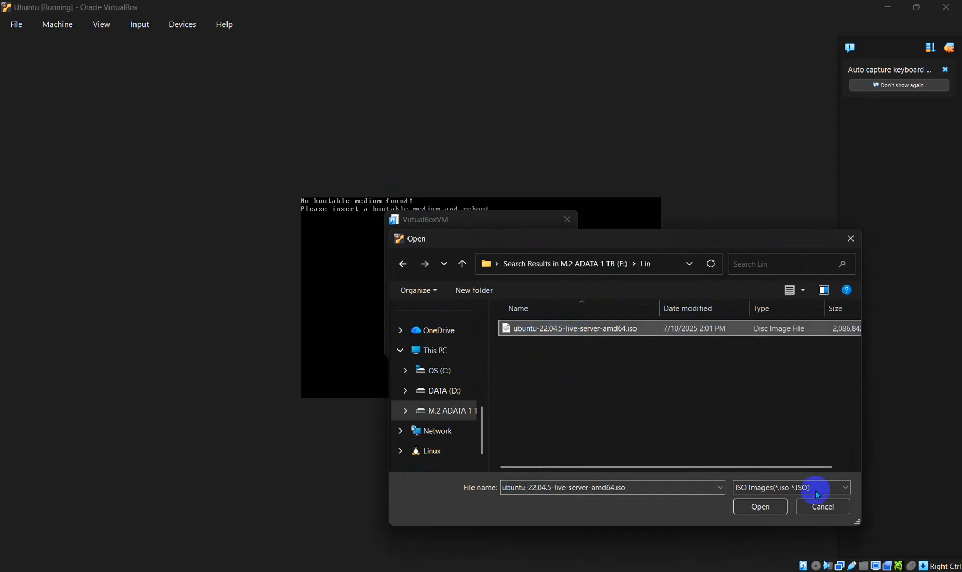
{"action": "left_click", "coordinate": [761, 506]}
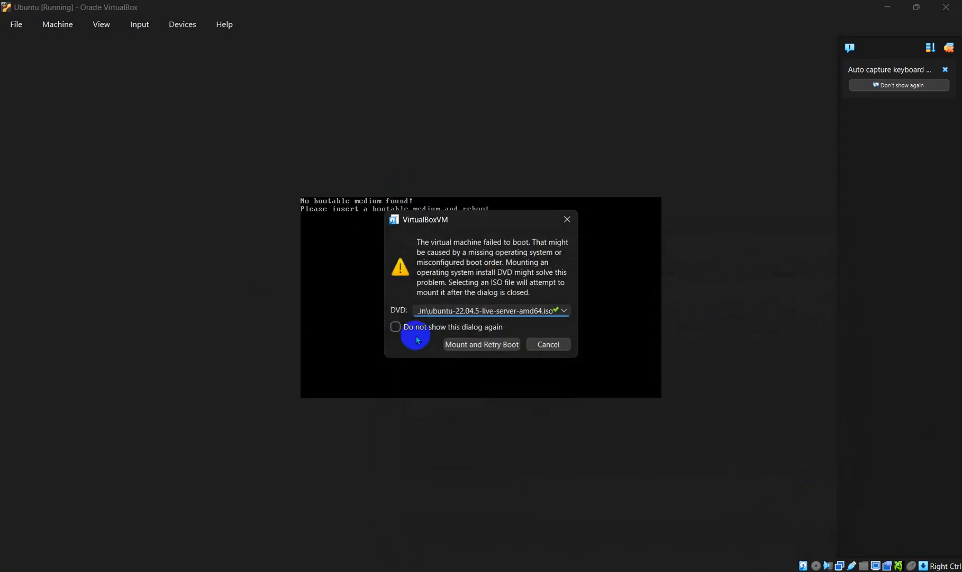
{"action": "left_click", "coordinate": [395, 326]}
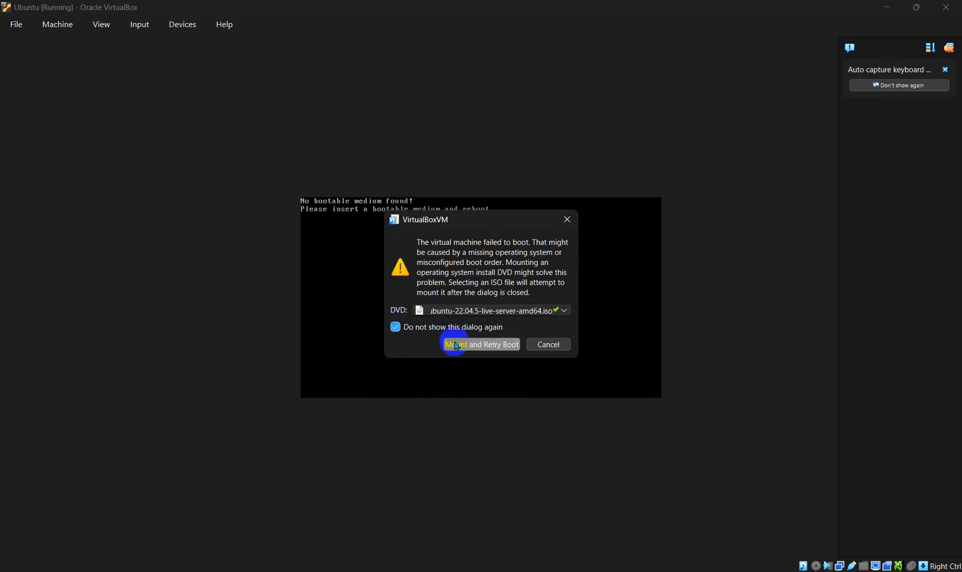
{"action": "left_click", "coordinate": [495, 344]}
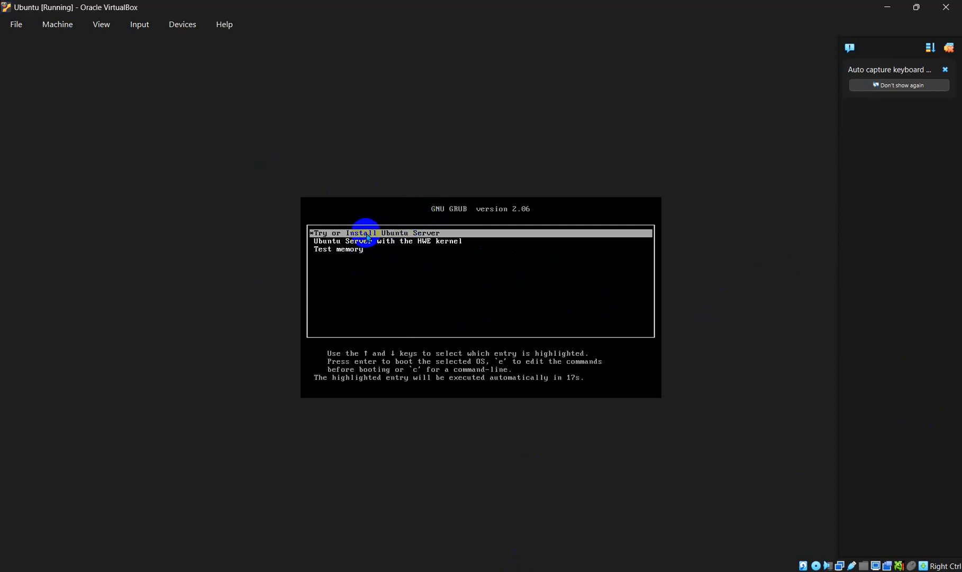
Step: Boot the 'Try or Install Ubuntu Server' GRUB entry
{"action": "key", "text": "Return"}
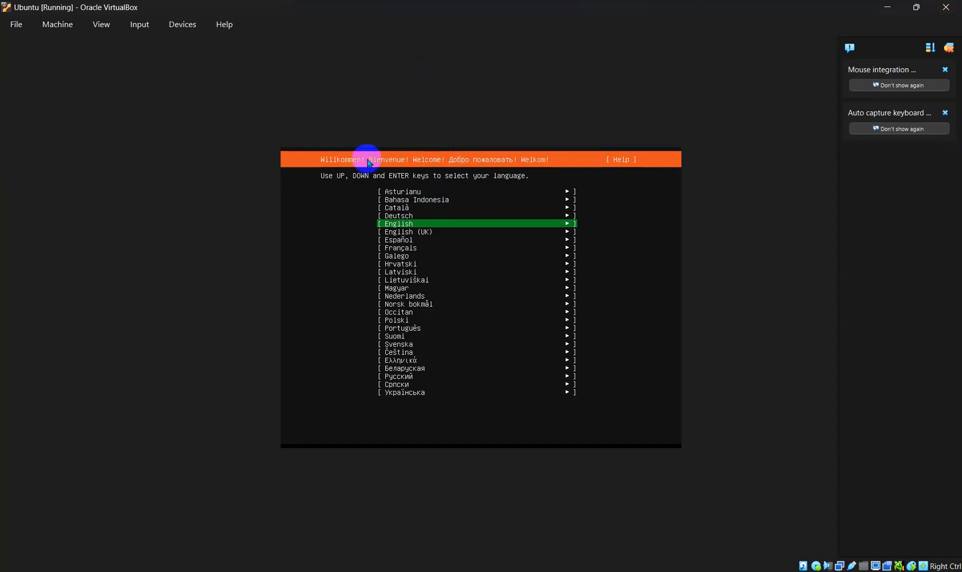
Step: Choose English as the installer language and continue without updating the installer
{"action": "left_click", "coordinate": [395, 164]}
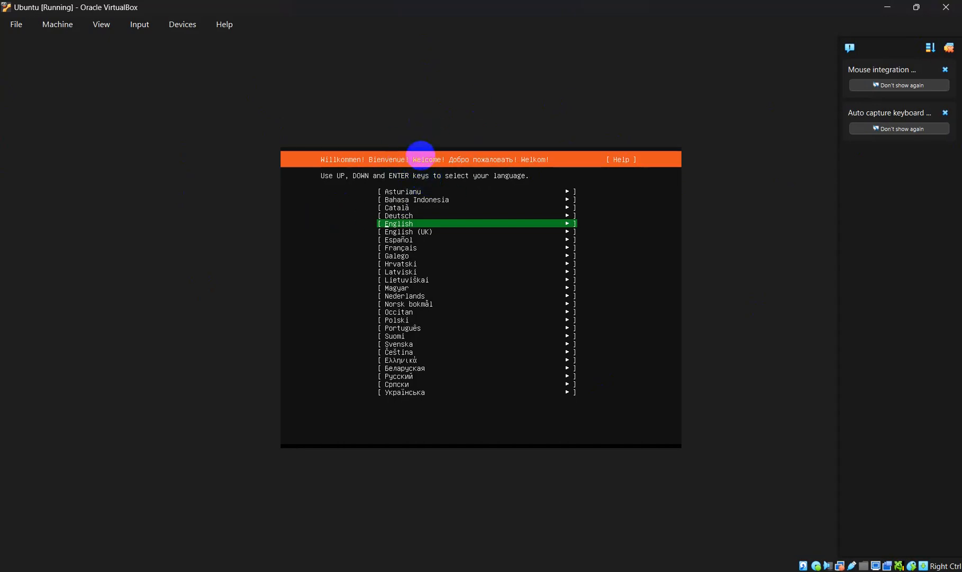
{"action": "key", "text": "Return"}
{"action": "key", "text": "Up"}
{"action": "key", "text": "Down"}
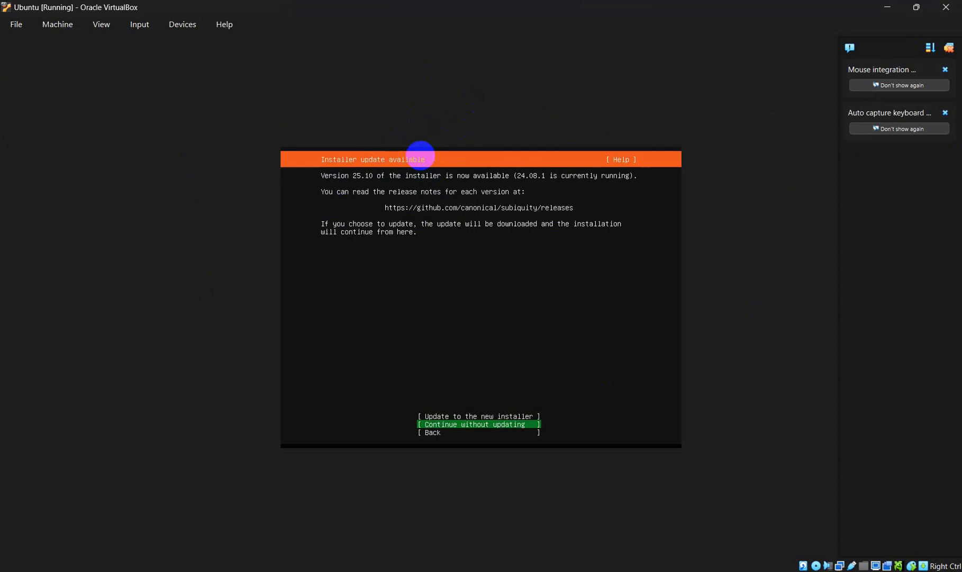
{"action": "key", "text": "Return"}
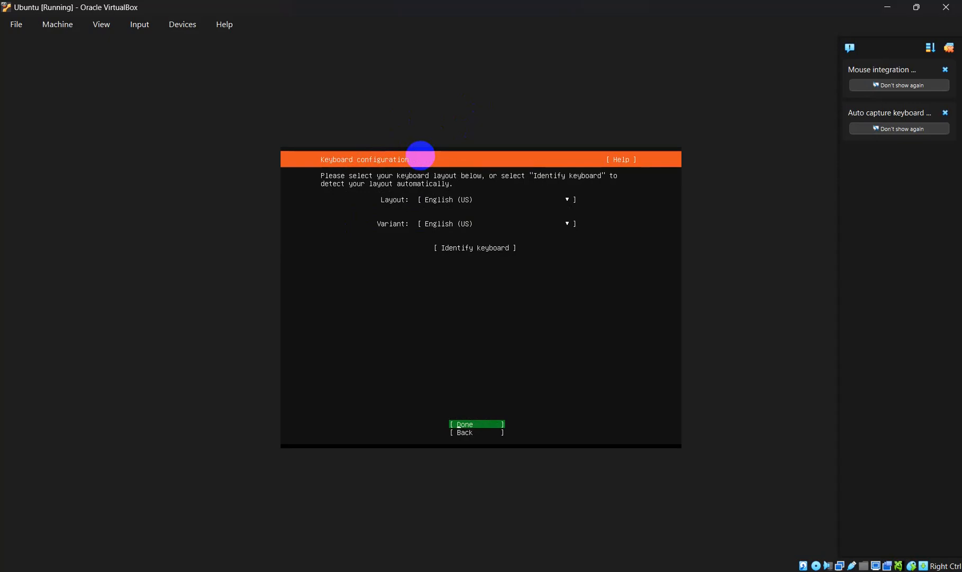
Step: Accept the English (US) keyboard, a blank proxy, and the default archive mirror
{"action": "key", "text": "Return"}
{"action": "key", "text": "Return"}
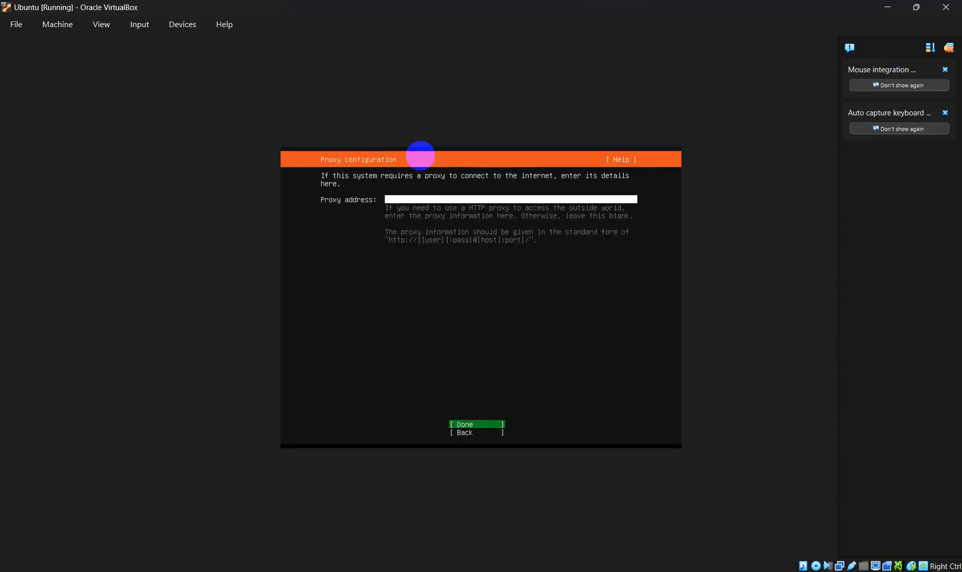
{"action": "key", "text": "Return"}
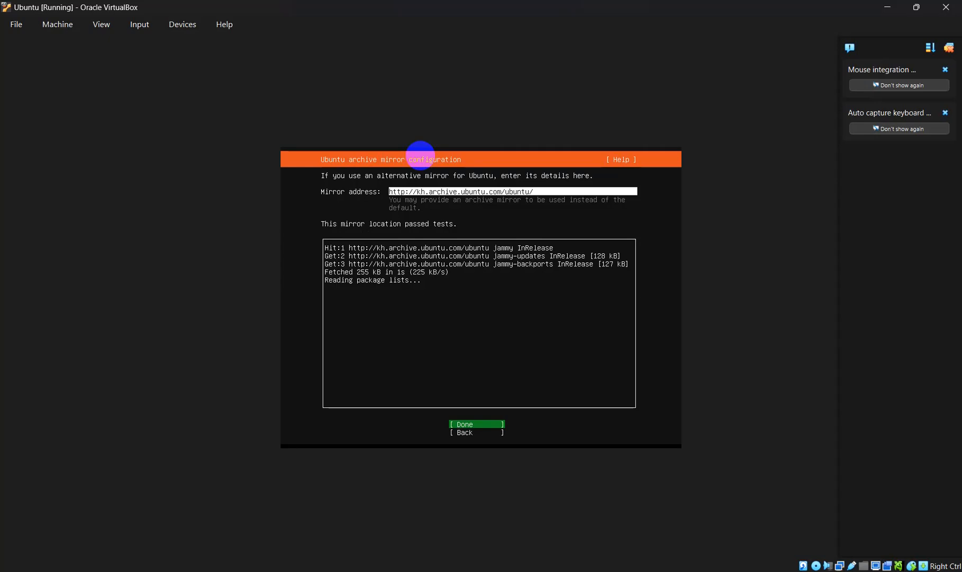
{"action": "key", "text": "Return"}
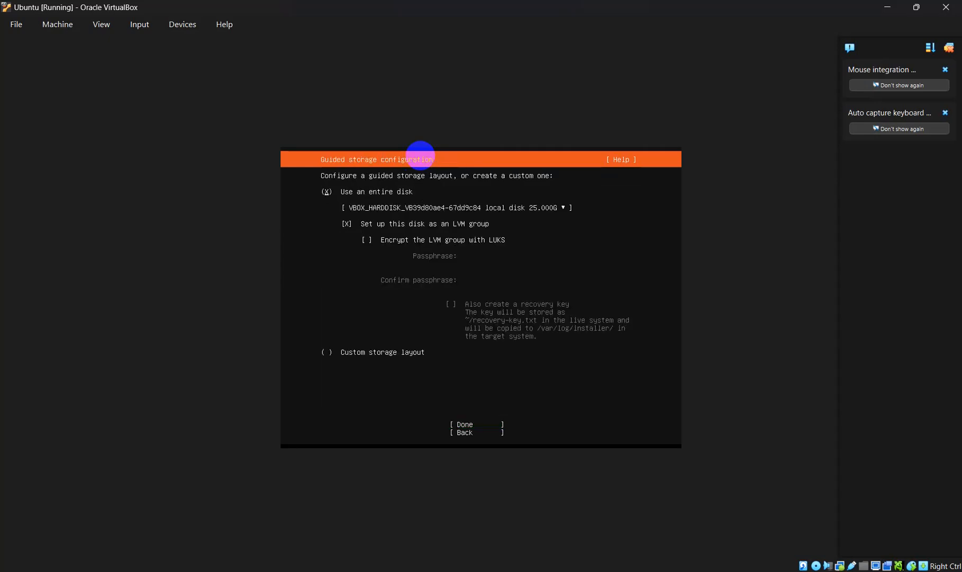
Step: Turn off 'Set up this disk as an LVM group' and accept the entire-disk storage layout
{"action": "key", "text": "Tab"}
{"action": "key", "text": "space"}
{"action": "key", "text": "Tab"}
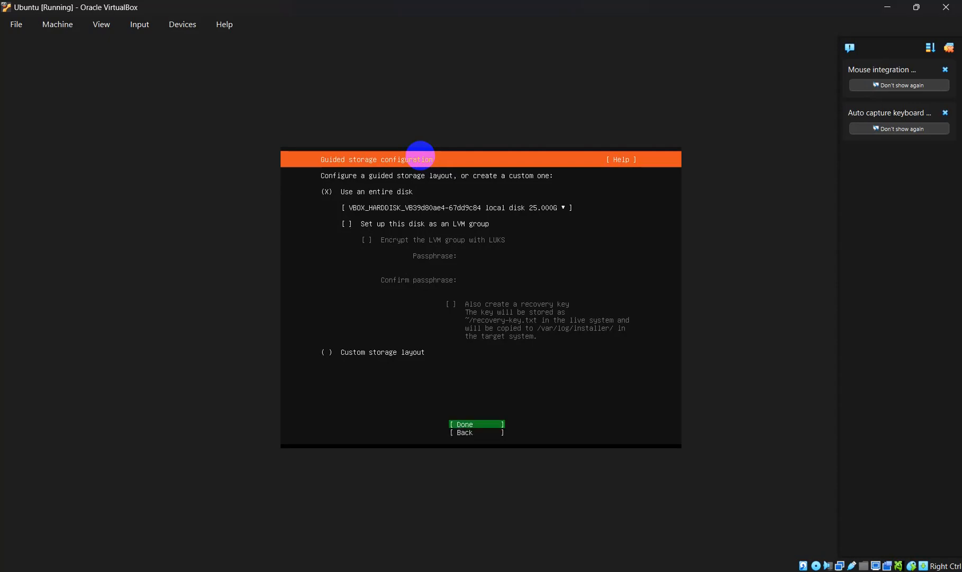
{"action": "key", "text": "Return"}
{"action": "key", "text": "Return"}
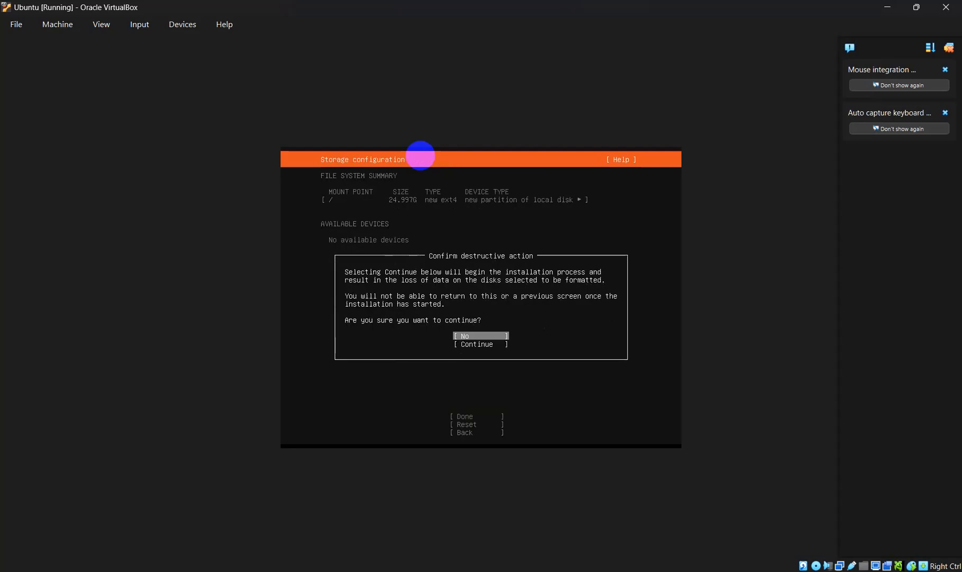
Step: Confirm the destructive-action warning with Continue to begin installing
{"action": "key", "text": "Down"}
{"action": "key", "text": "Return"}
{"action": "key", "text": "Tab"}
{"action": "key", "text": "Tab"}
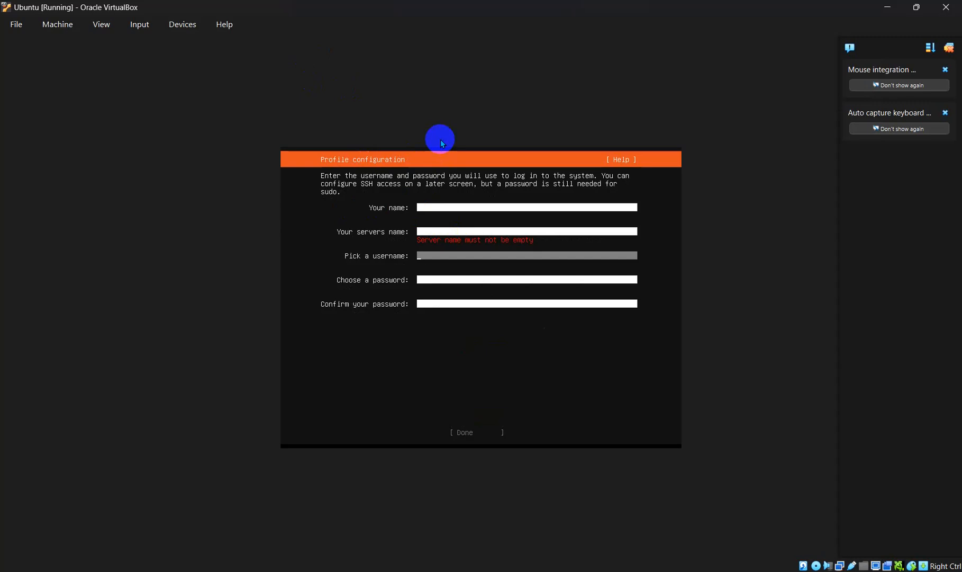
Step: Enter the user's name, the server name, and the username in the profile form
{"action": "key", "text": "Up"}
{"action": "key", "text": "Up"}
{"action": "type", "text": "rat"}
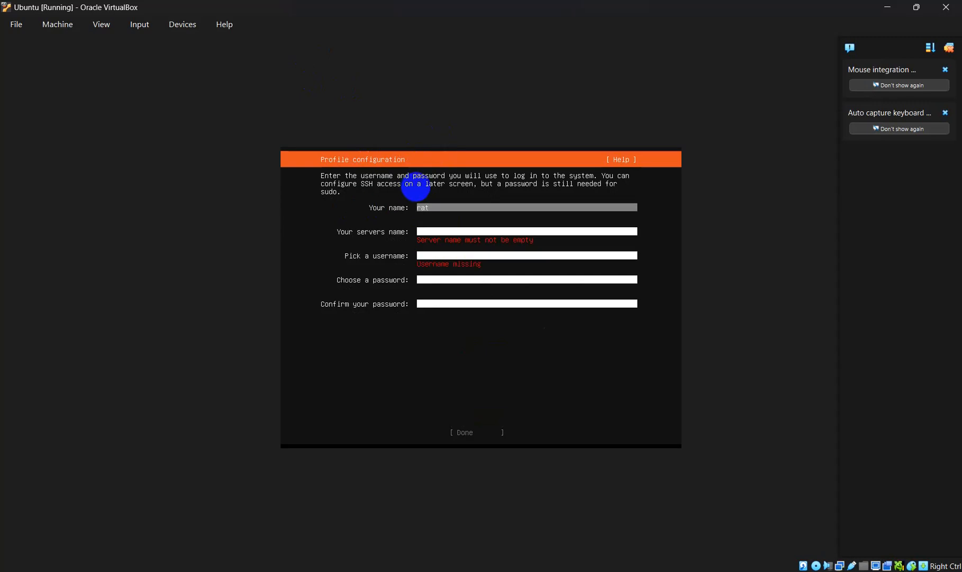
{"action": "type", "text": "puthearithi"}
{"action": "key", "text": "Tab"}
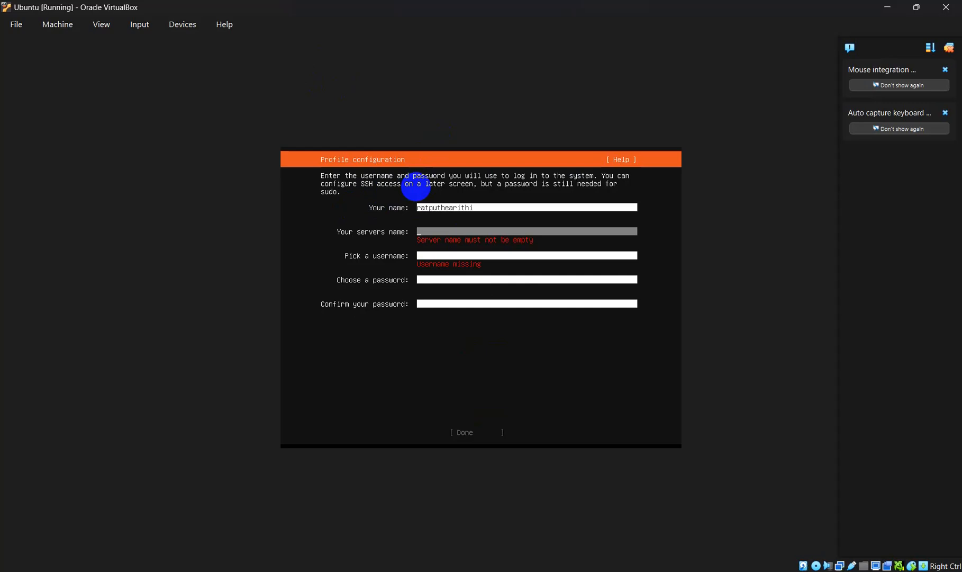
{"action": "type", "text": "ra"}
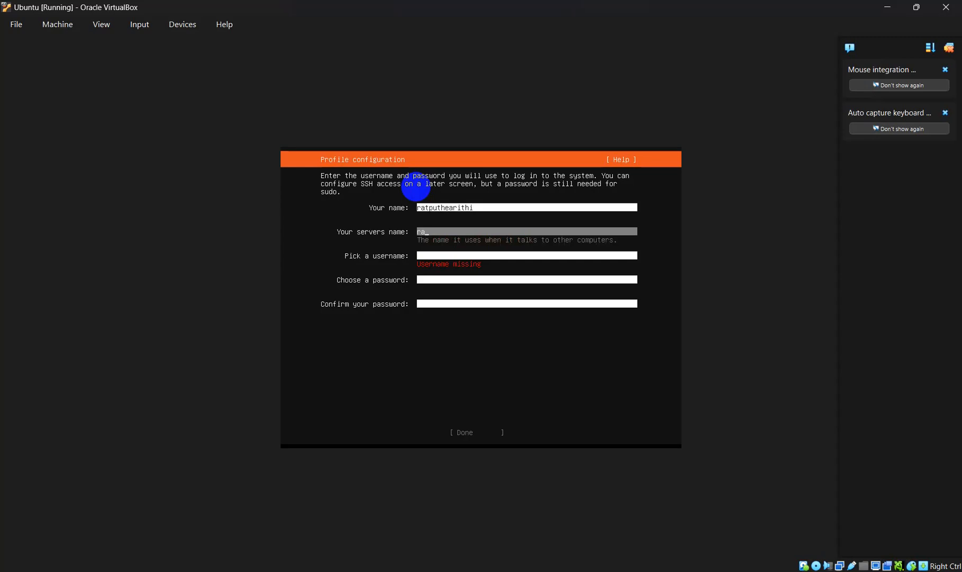
{"action": "type", "text": "tputhearthi"}
{"action": "key", "text": "Tab"}
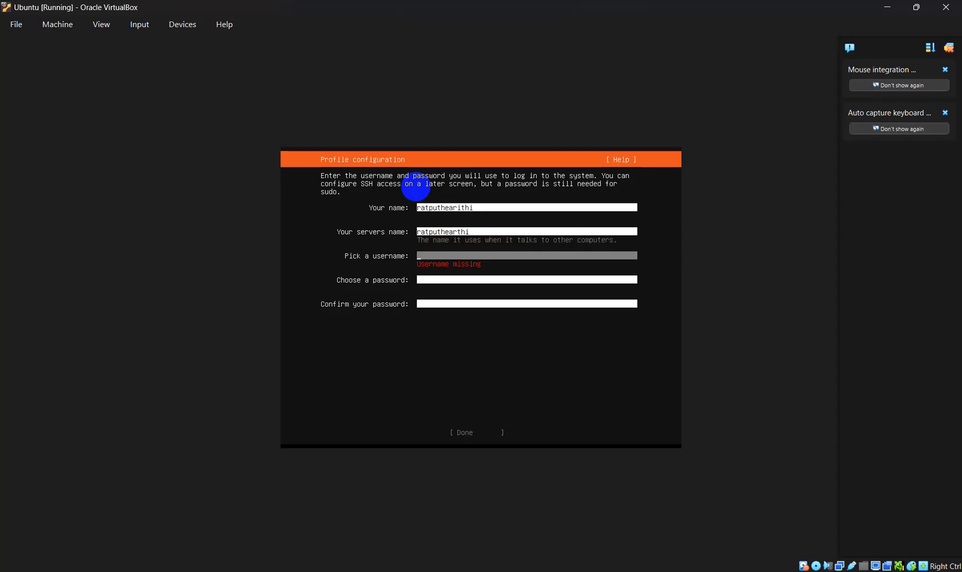
{"action": "type", "text": "ratputhearitihi"}
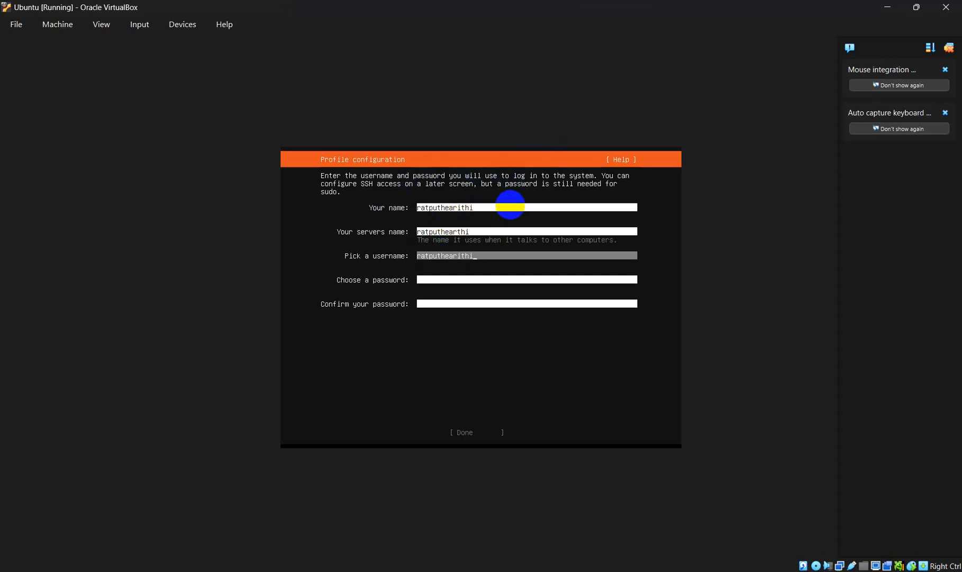
Step: Enter and confirm the password, submit the profile, and skip Ubuntu Pro for now
{"action": "key", "text": "Tab"}
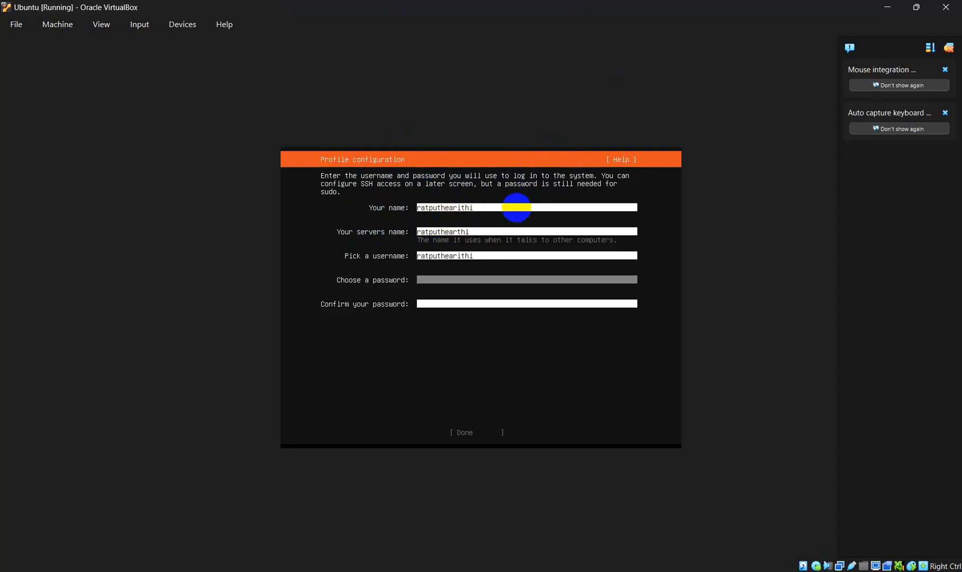
{"action": "type", "text": "********"}
{"action": "key", "text": "Tab"}
{"action": "type", "text": "**"}
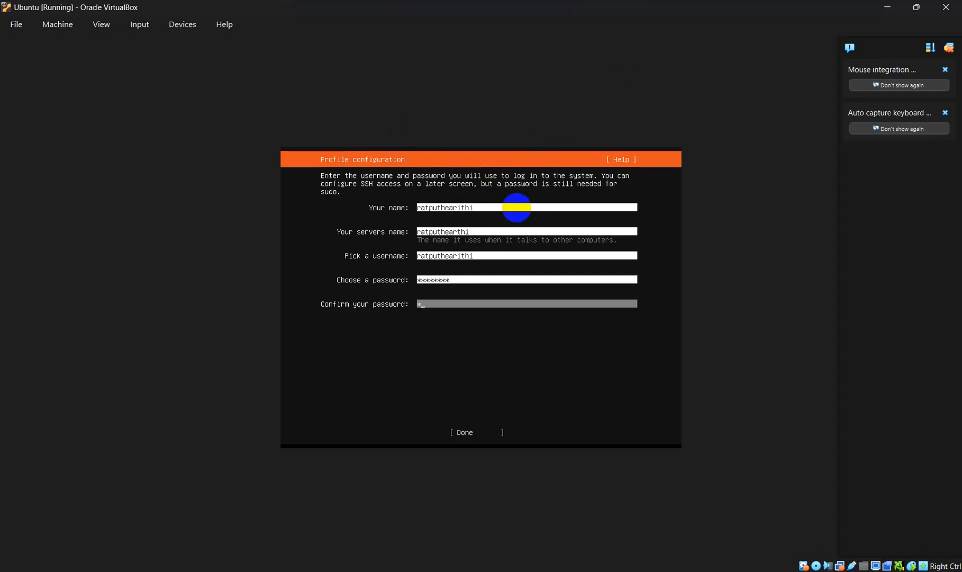
{"action": "type", "text": "*****"}
{"action": "key", "text": "Tab"}
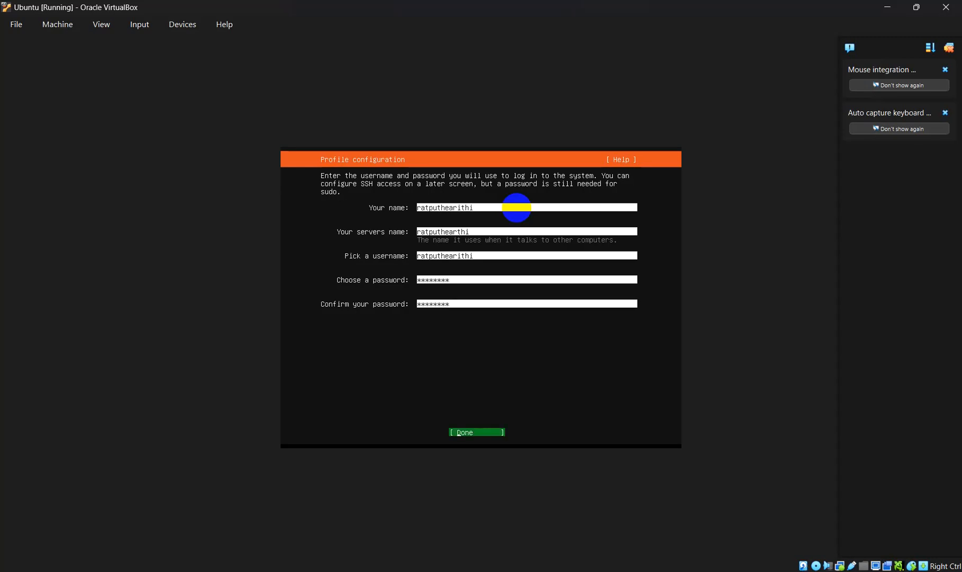
{"action": "key", "text": "Return"}
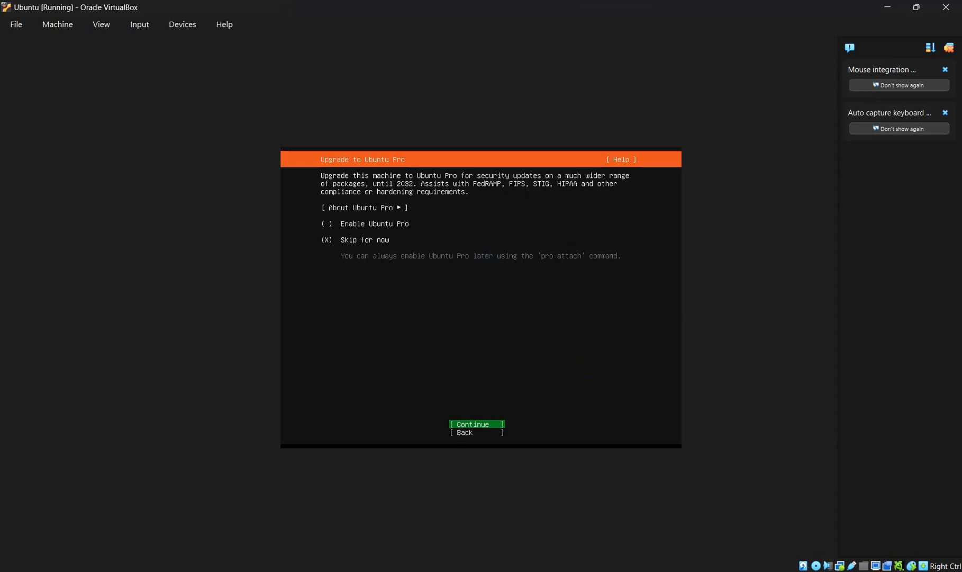
{"action": "left_click", "coordinate": [299, 133]}
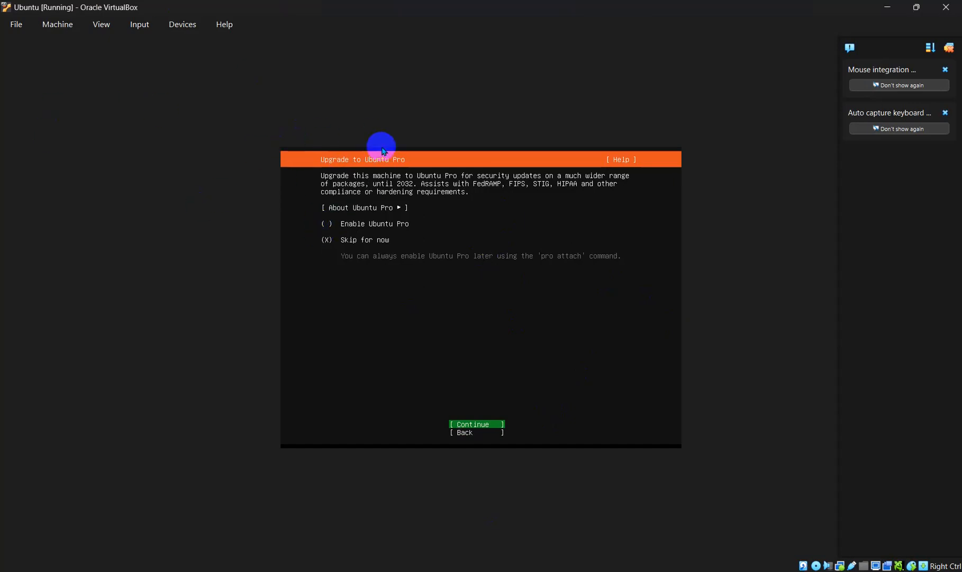
{"action": "key", "text": "Return"}
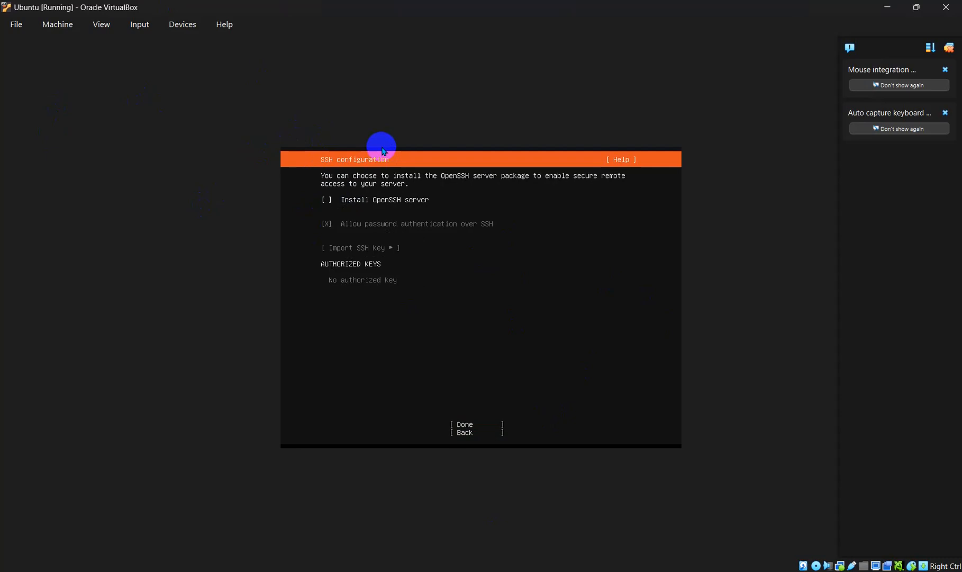
Step: Enable 'Install OpenSSH server' and confirm the SSH setup
{"action": "key", "text": "space"}
{"action": "key", "text": "Tab"}
{"action": "key", "text": "Tab"}
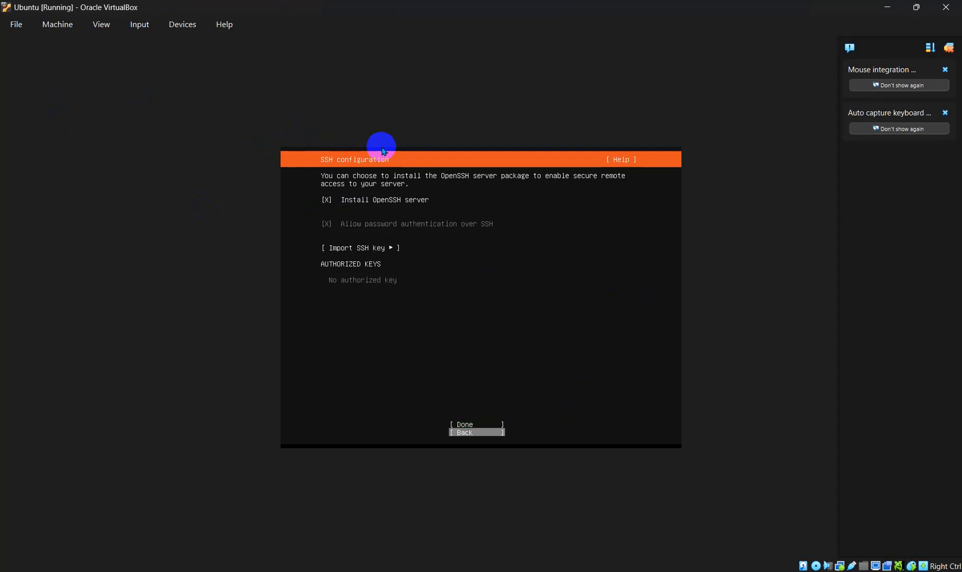
{"action": "key", "text": "Return"}
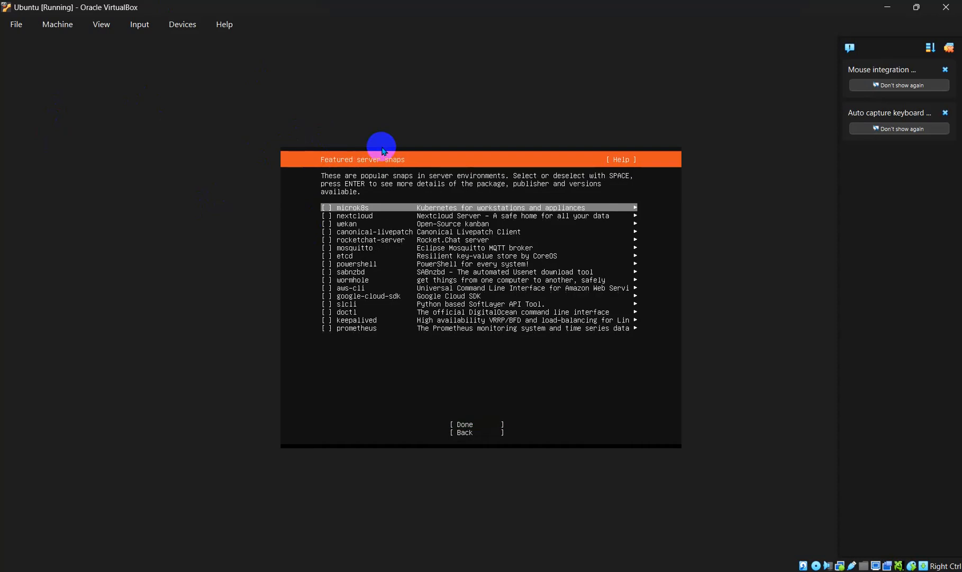
Step: Leave every featured server snap unselected and start the installation
{"action": "key", "text": "Down"}
{"action": "key", "text": "Down"}
{"action": "key", "text": "Down"}
{"action": "key", "text": "Down"}
{"action": "key", "text": "Down"}
{"action": "key", "text": "Down"}
{"action": "key", "text": "Down"}
{"action": "key", "text": "Down"}
{"action": "key", "text": "Down"}
{"action": "key", "text": "Down"}
{"action": "key", "text": "Down"}
{"action": "key", "text": "Down"}
{"action": "key", "text": "Down"}
{"action": "key", "text": "Down"}
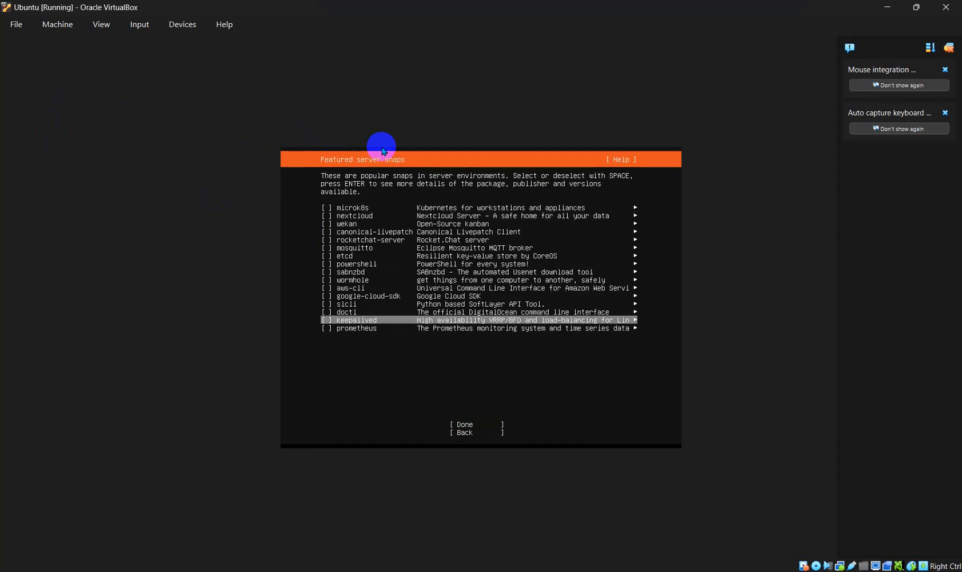
{"action": "key", "text": "Down"}
{"action": "key", "text": "Down"}
{"action": "key", "text": "Return"}
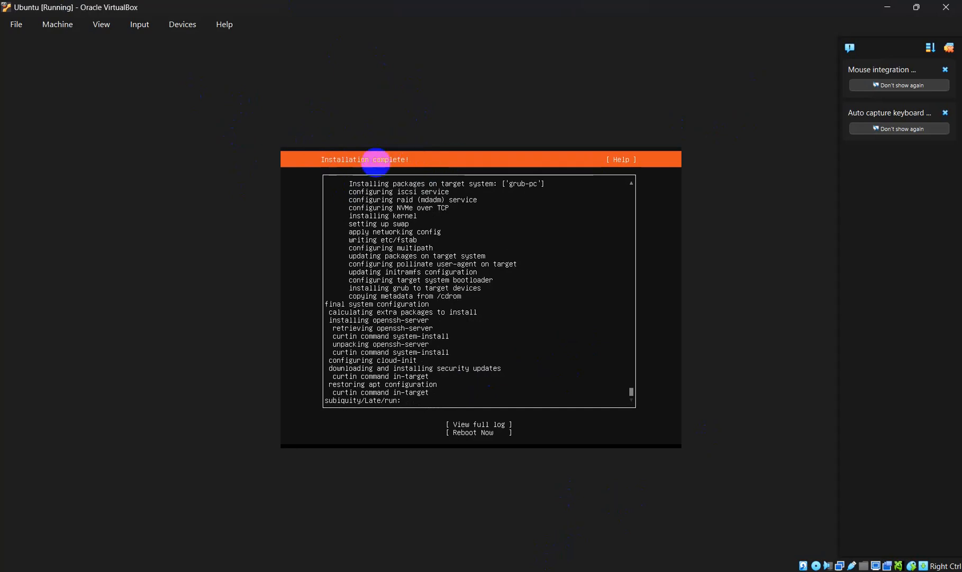
Step: Choose Reboot Now to restart into the freshly installed Ubuntu server
{"action": "key", "text": "Tab"}
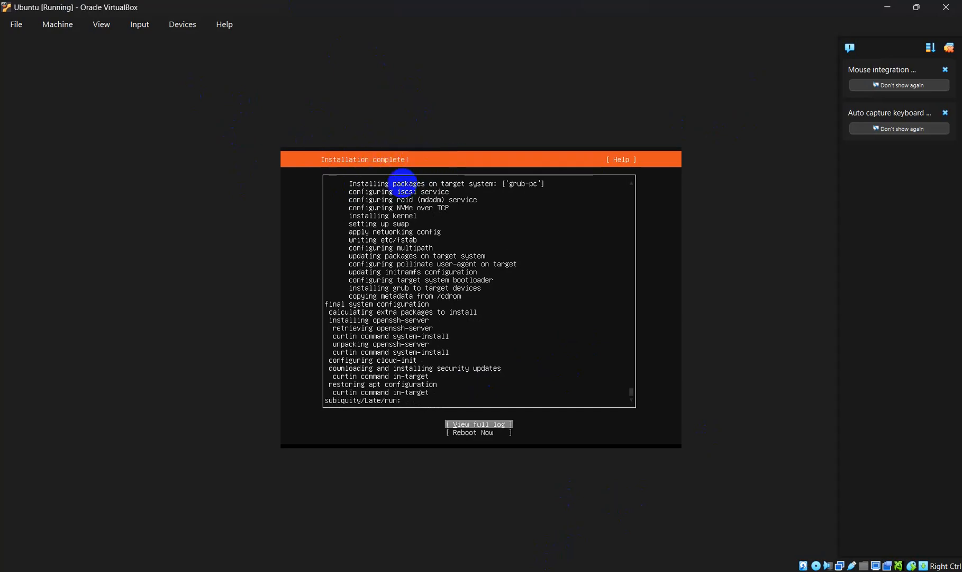
{"action": "key", "text": "Down"}
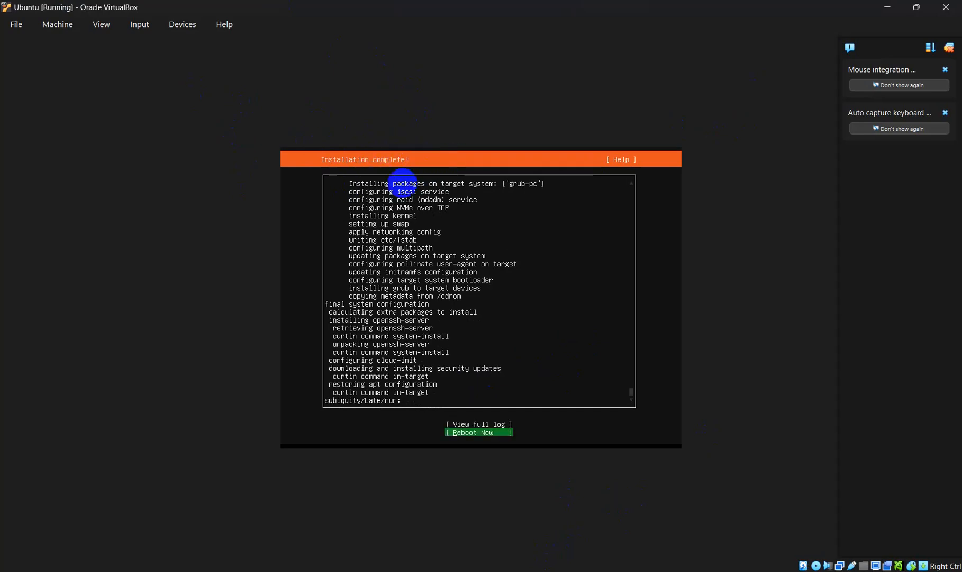
{"action": "key", "text": "Return"}
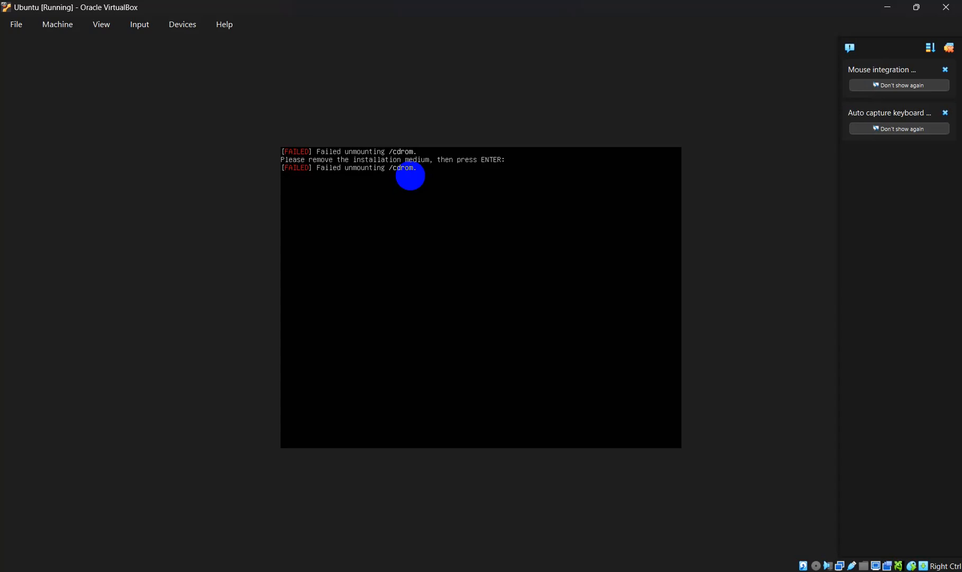
Step: Continue the reboot past the medium prompt and let Ubuntu 22.04.5 boot to its login prompt
{"action": "key", "text": "Return"}
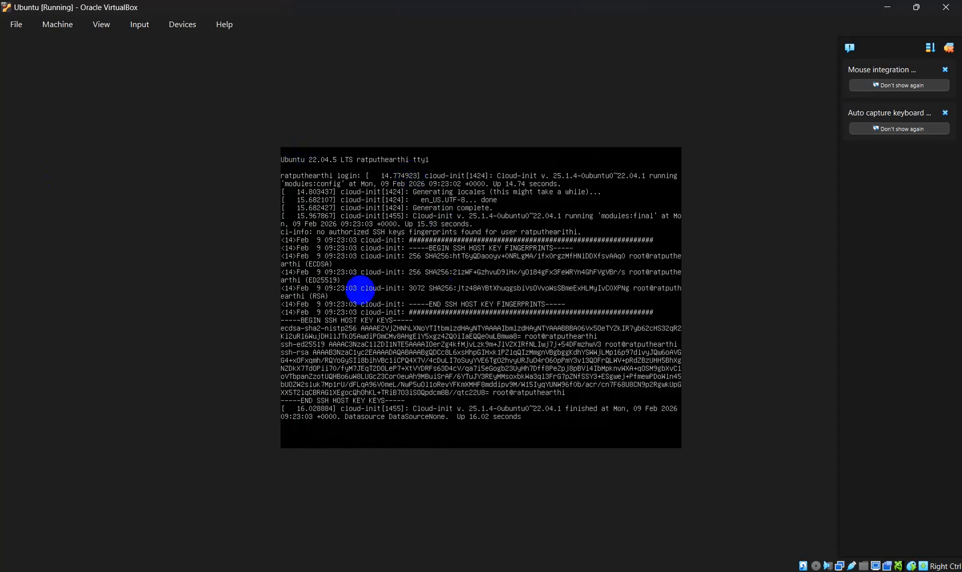
Step: Log in to the Ubuntu server console with the user's name and password
{"action": "key", "text": "Return"}
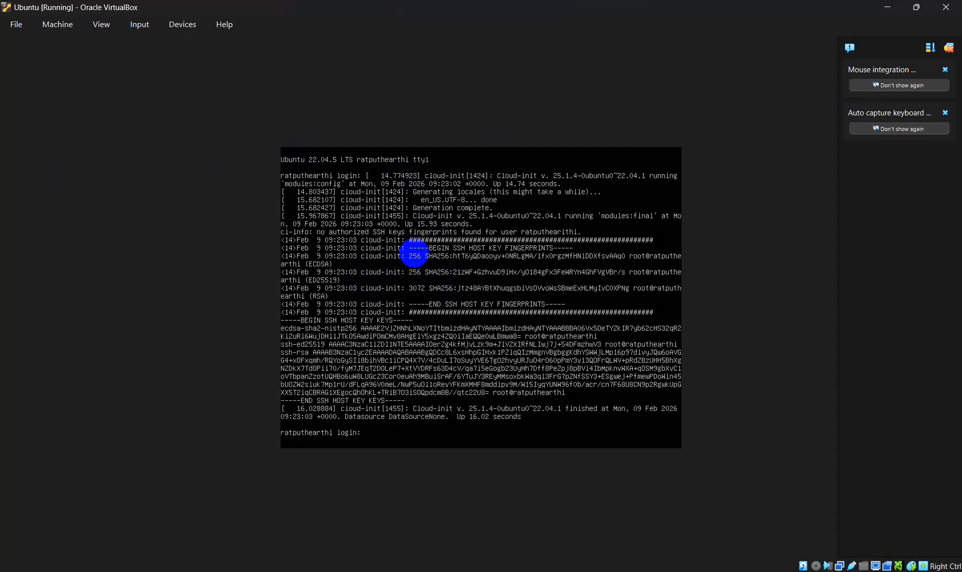
{"action": "type", "text": "ratputhearithi"}
{"action": "key", "text": "Return"}
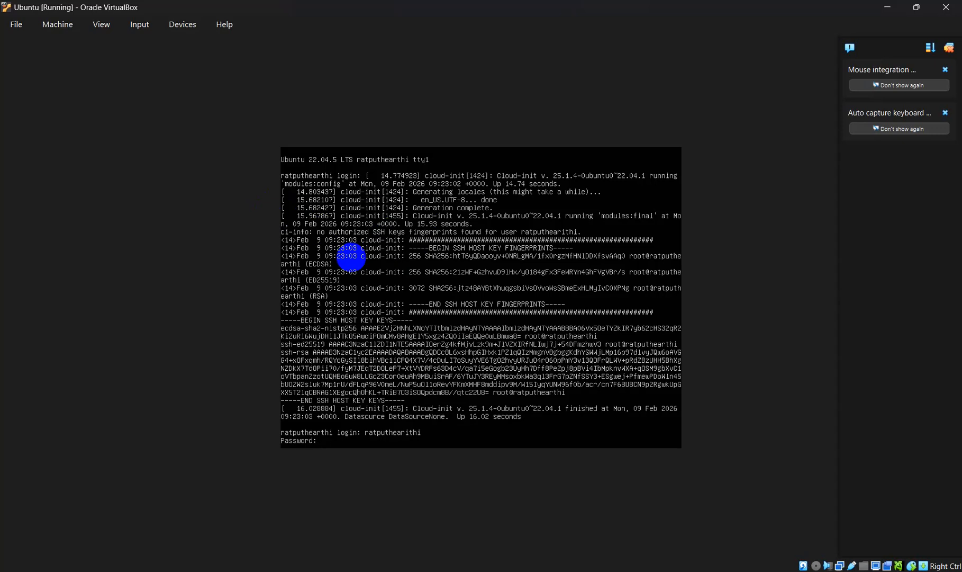
{"action": "key", "text": "Return"}
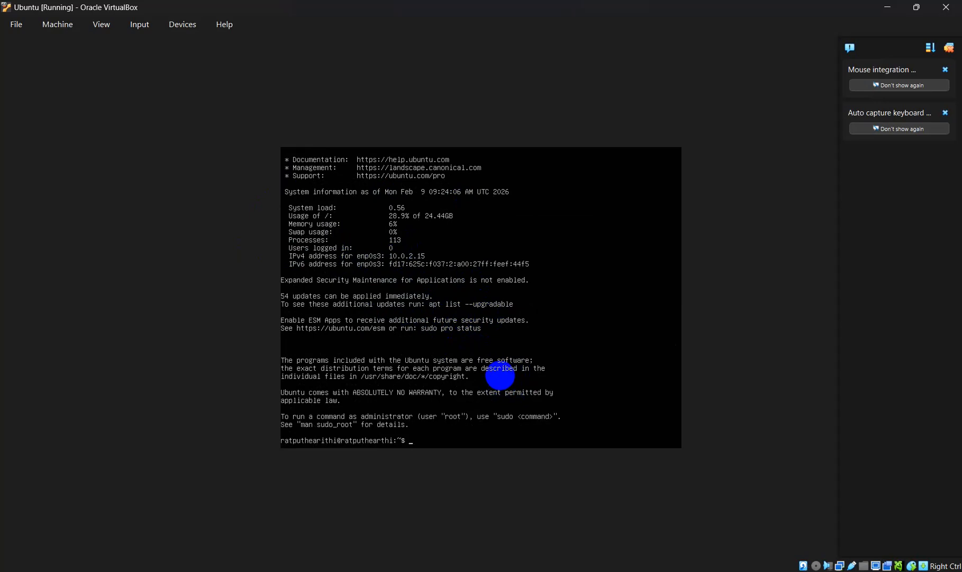
Step: Run sudo touch /etc/cloud/cloud-init.disabled and authenticate with the sudo password
{"action": "type", "text": "sudo to"}
{"action": "type", "text": "uch /etc/cloul"}
{"action": "key", "text": "BackSpace"}
{"action": "type", "text": "ud"}
{"action": "type", "text": "/cloud"}
{"action": "type", "text": "-iny"}
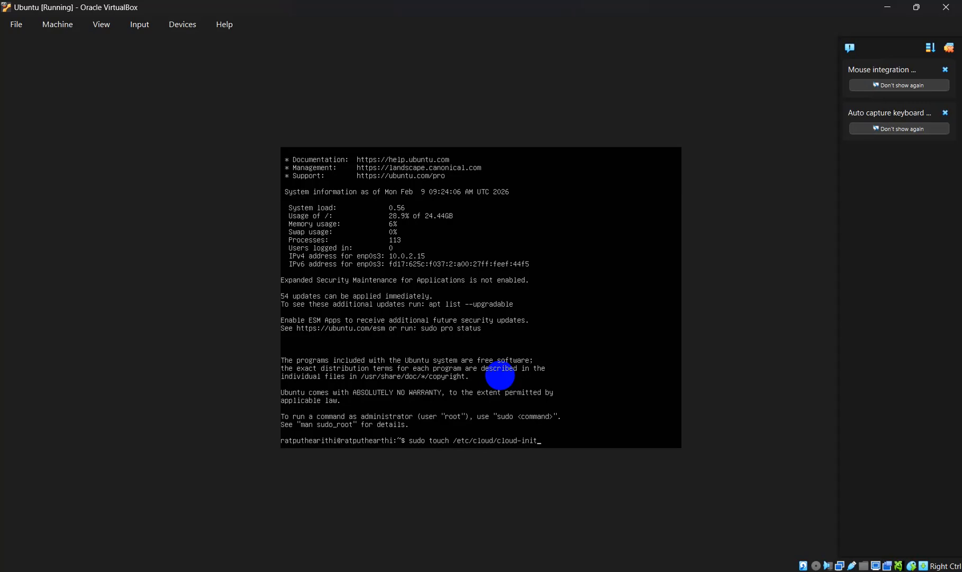
{"action": "type", "text": "disabled"}
{"action": "key", "text": "Return"}
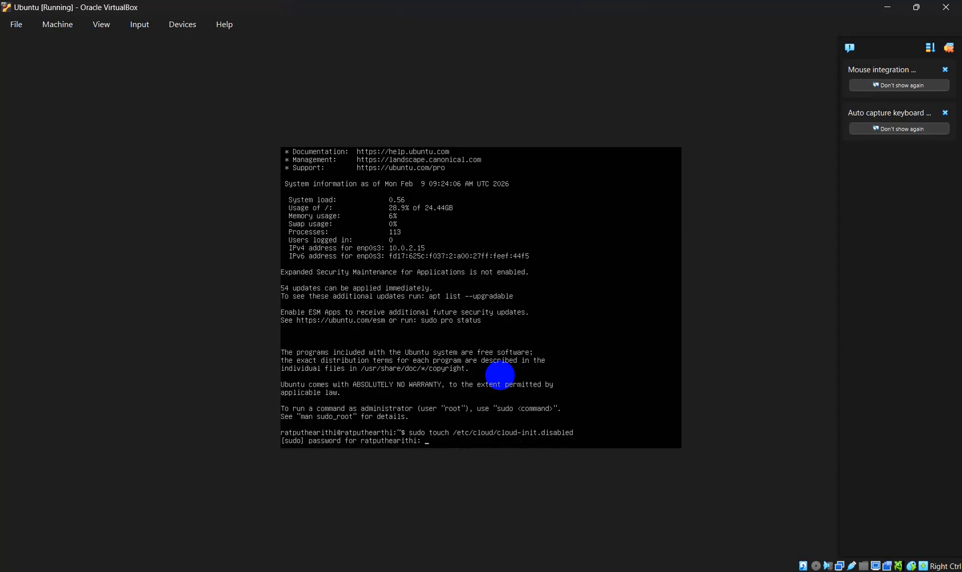
{"action": "key", "text": "Return"}
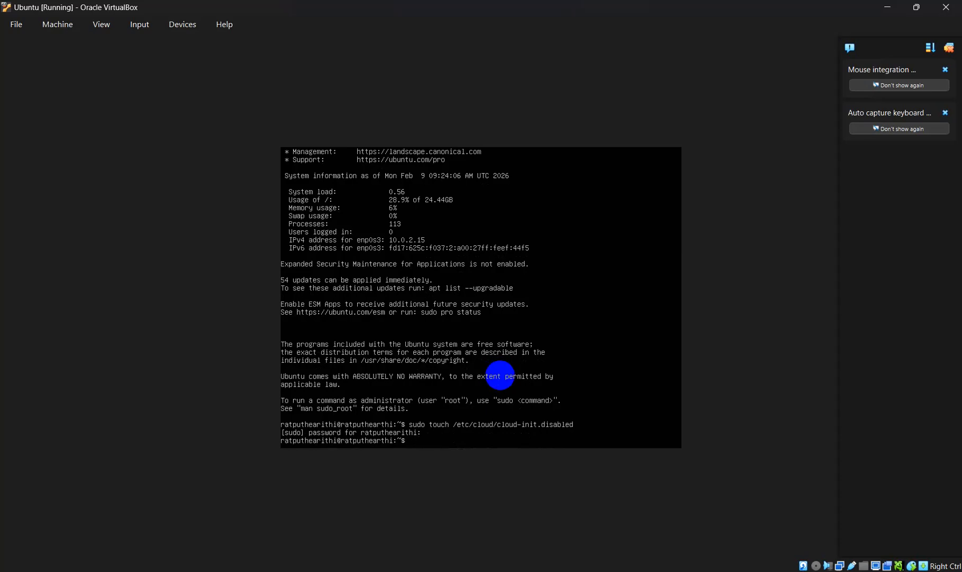
{"action": "left_click", "coordinate": [641, 523]}
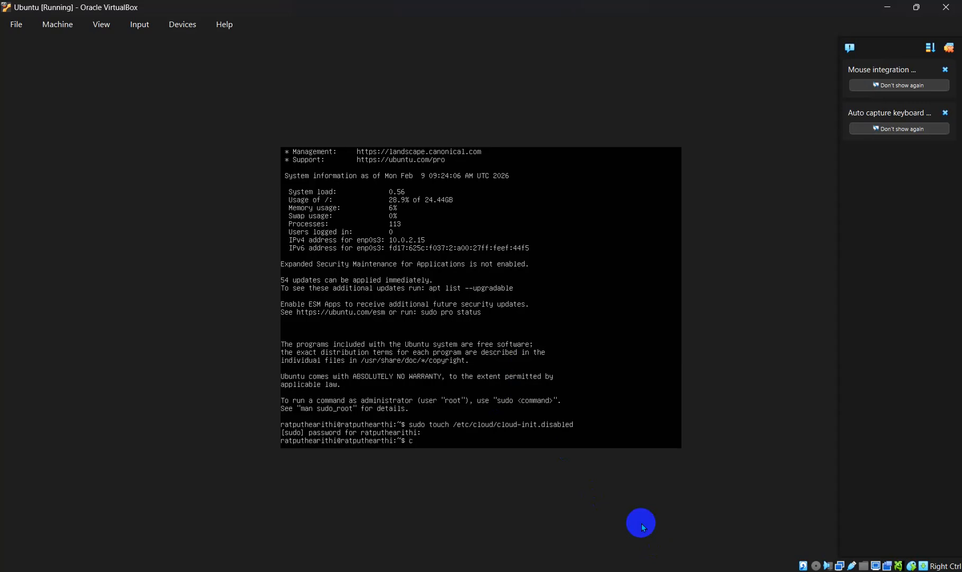
Step: Reuse the last command as cat /etc/cloud/cloud-init.disabled, confirming the file exists and is empty
{"action": "key", "text": "Up"}
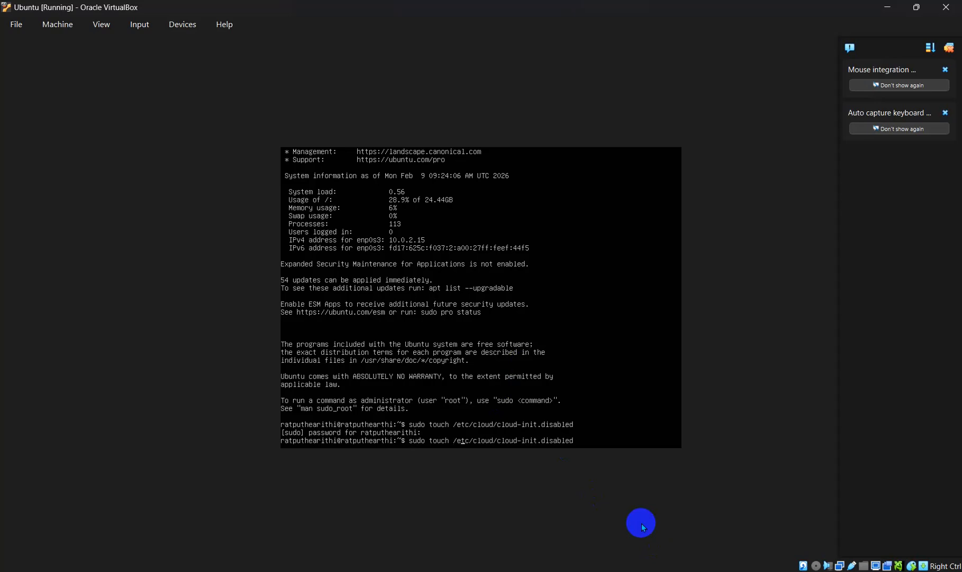
{"action": "key", "text": "BackSpace"}
{"action": "key", "text": "BackSpace"}
{"action": "key", "text": "BackSpace"}
{"action": "key", "text": "BackSpace"}
{"action": "key", "text": "BackSpace"}
{"action": "key", "text": "BackSpace"}
{"action": "key", "text": "BackSpace"}
{"action": "key", "text": "BackSpace"}
{"action": "key", "text": "BackSpace"}
{"action": "key", "text": "BackSpace"}
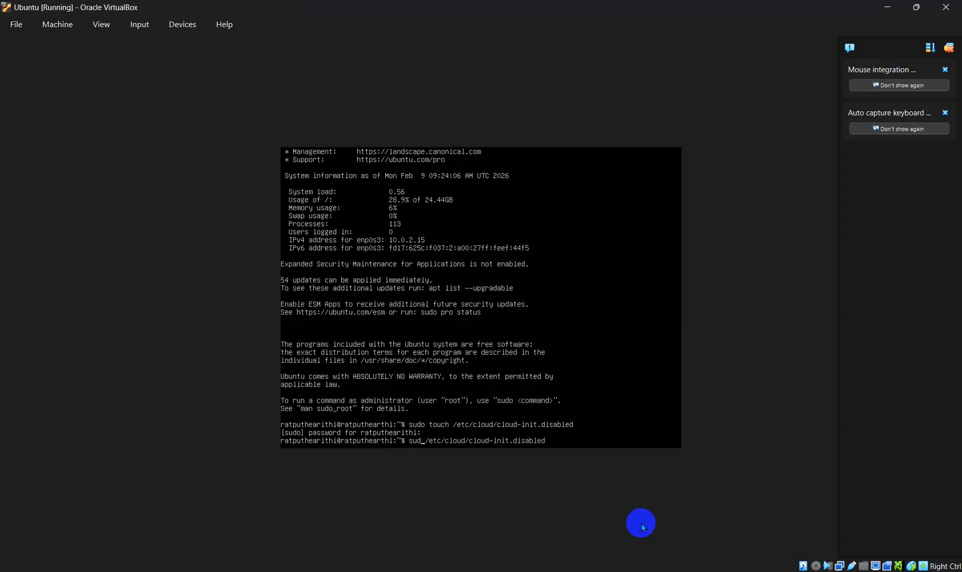
{"action": "type", "text": "cat"}
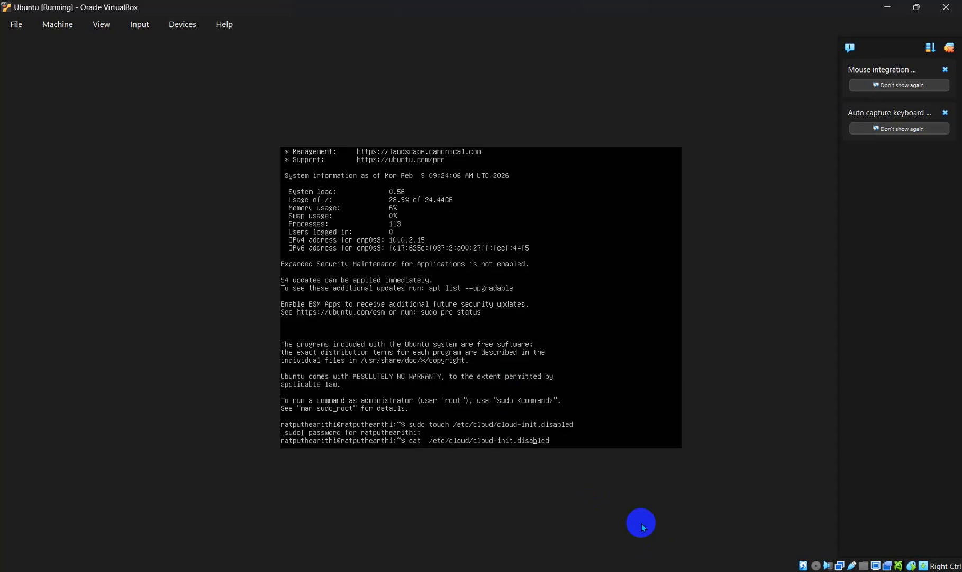
{"action": "key", "text": "Return"}
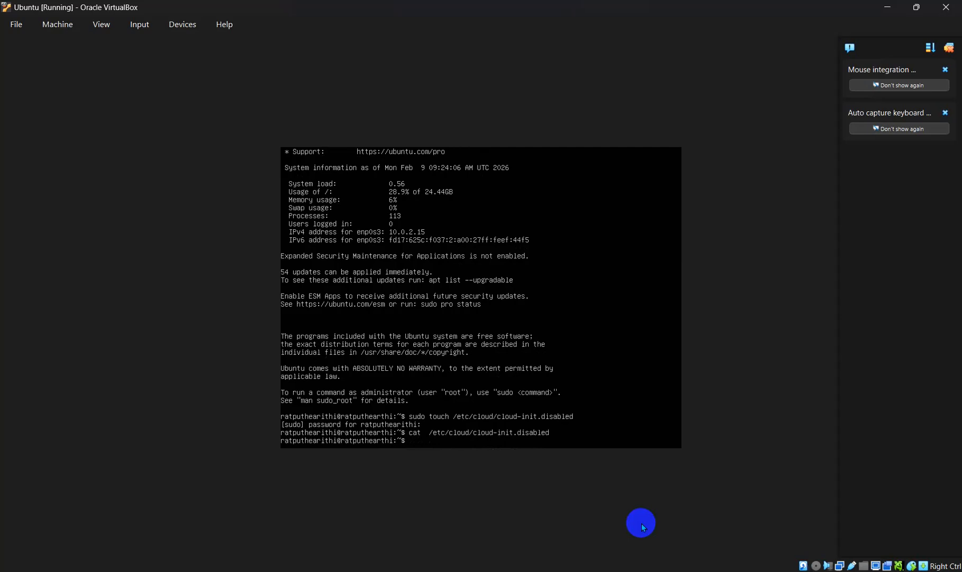
Step: Refresh the package lists with sudo apt update, which reports 61 upgradable packages
{"action": "type", "text": "sudo"}
{"action": "type", "text": "apt updatw"}
{"action": "key", "text": "BackSpace"}
{"action": "type", "text": "&& apt upgrate"}
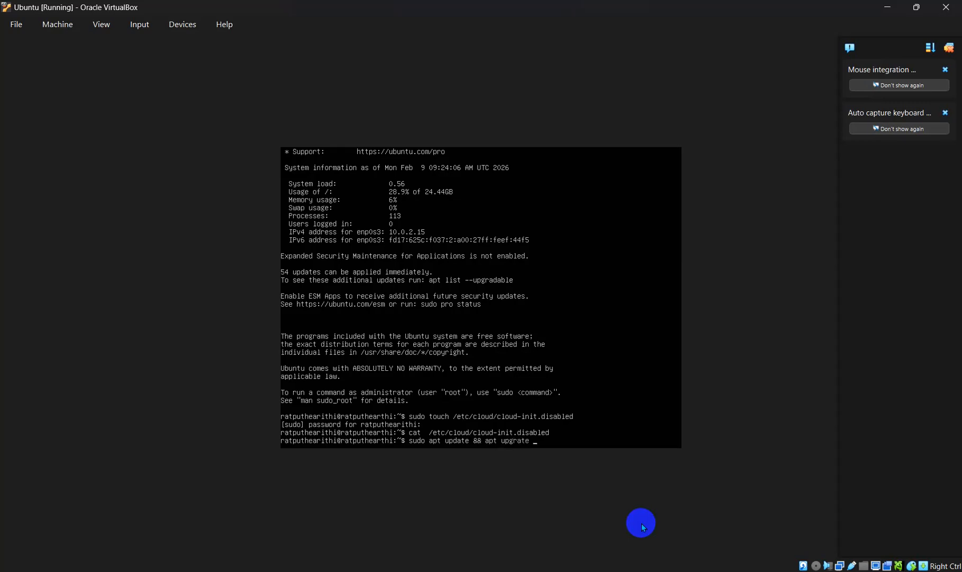
{"action": "type", "text": " -y"}
{"action": "key", "text": "Return"}
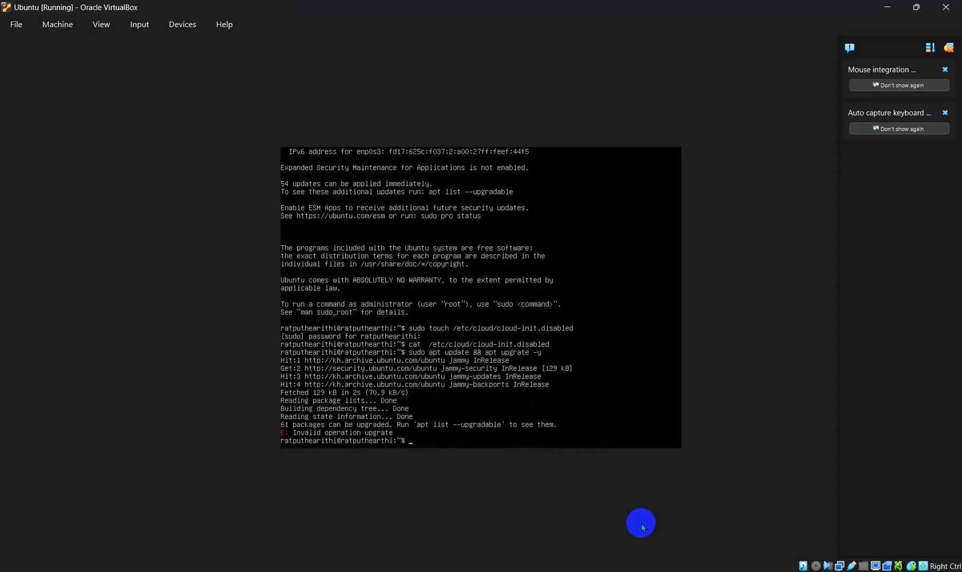
{"action": "type", "text": "sudo apt update"}
{"action": "key", "text": "Return"}
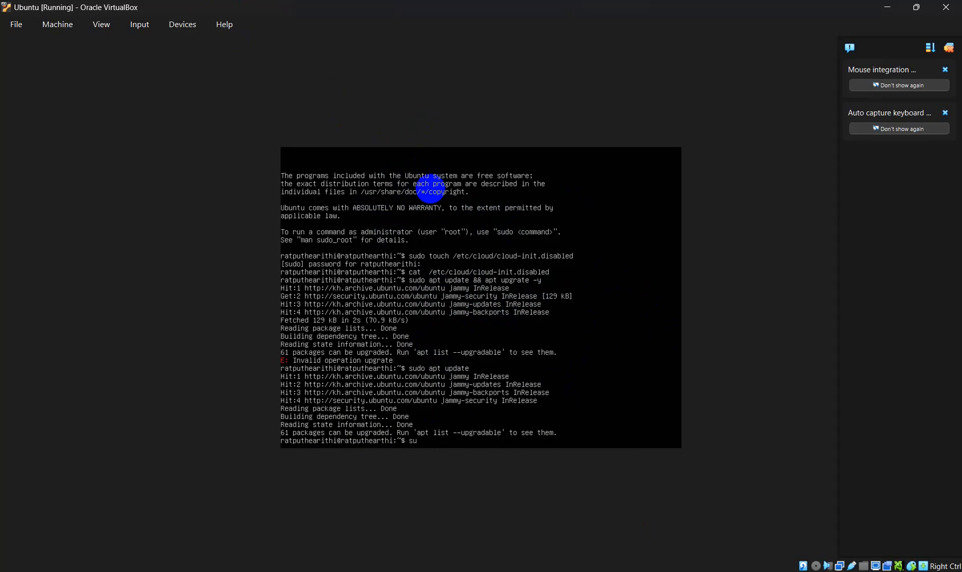
Step: Retry the misspelled upgrade commands, then start a fresh sudo command using Tab completion
{"action": "type", "text": "do apt update && apt update"}
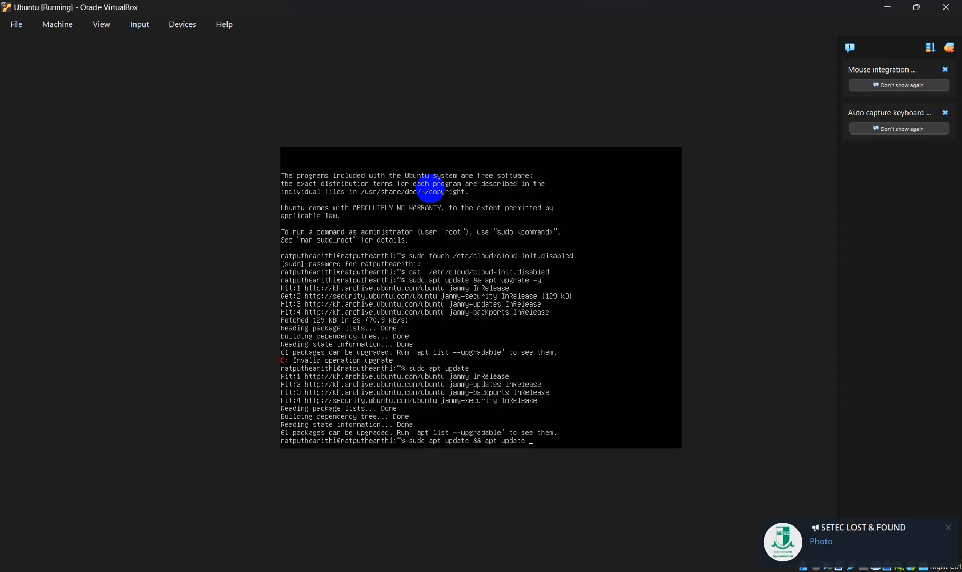
{"action": "key", "text": "BackSpace"}
{"action": "key", "text": "BackSpace"}
{"action": "key", "text": "BackSpace"}
{"action": "key", "text": "BackSpace"}
{"action": "key", "text": "BackSpace"}
{"action": "type", "text": "gr"}
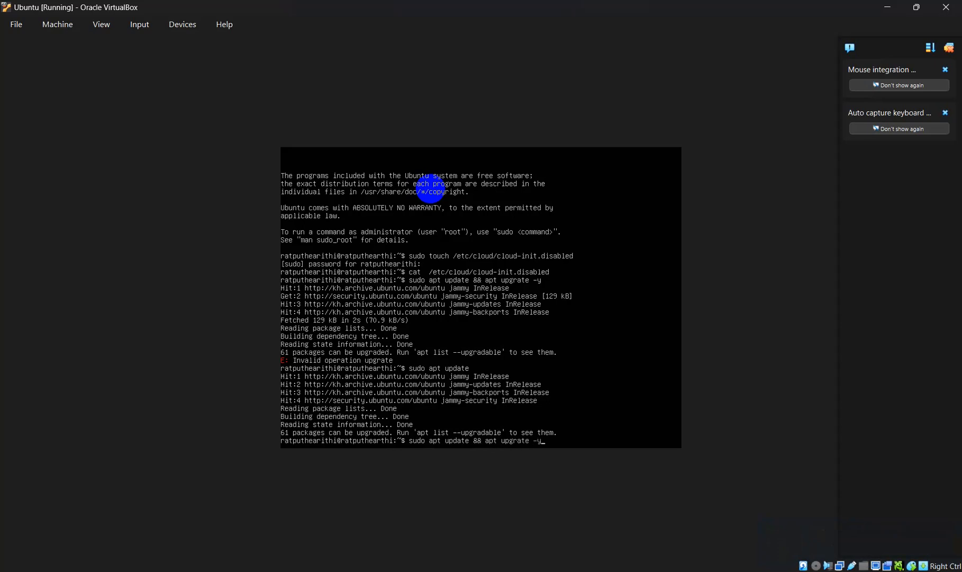
{"action": "type", "text": "ate -y"}
{"action": "key", "text": "Return"}
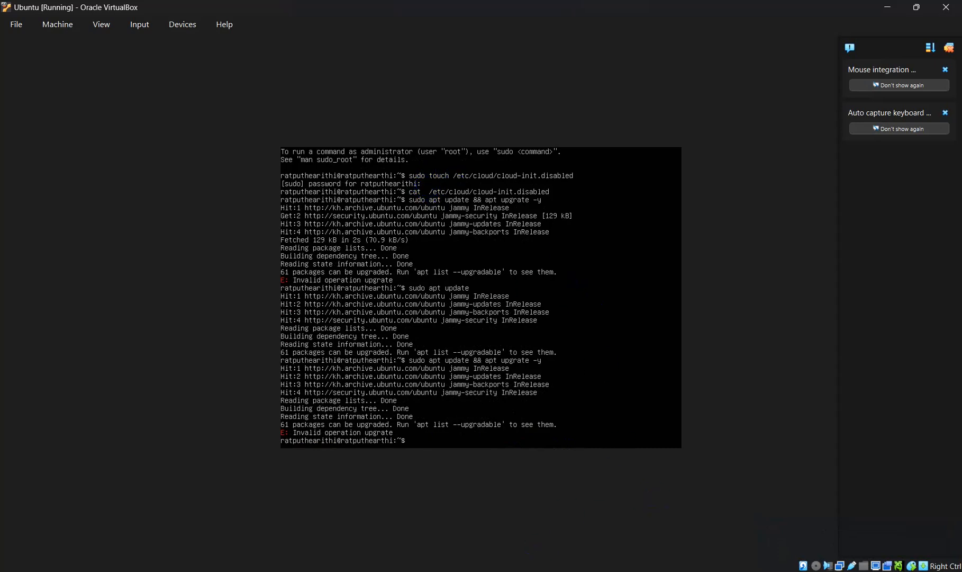
{"action": "type", "text": "sudo upgrate -y"}
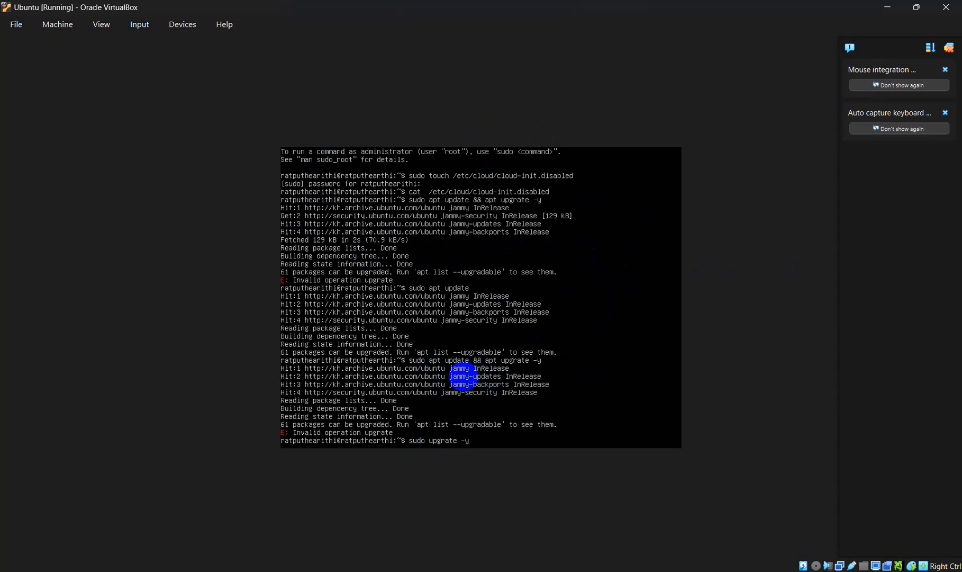
{"action": "key", "text": "Return"}
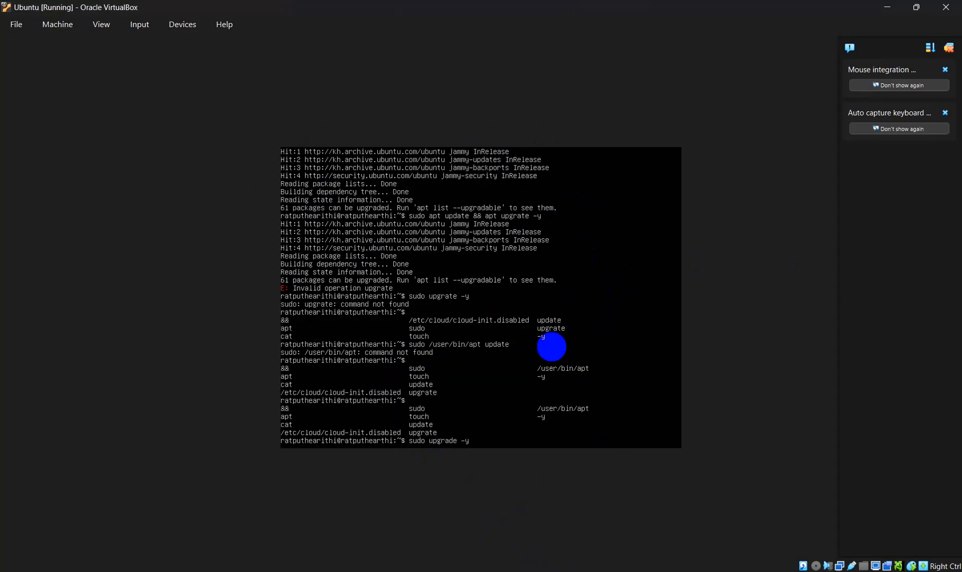
{"action": "key", "text": "Return"}
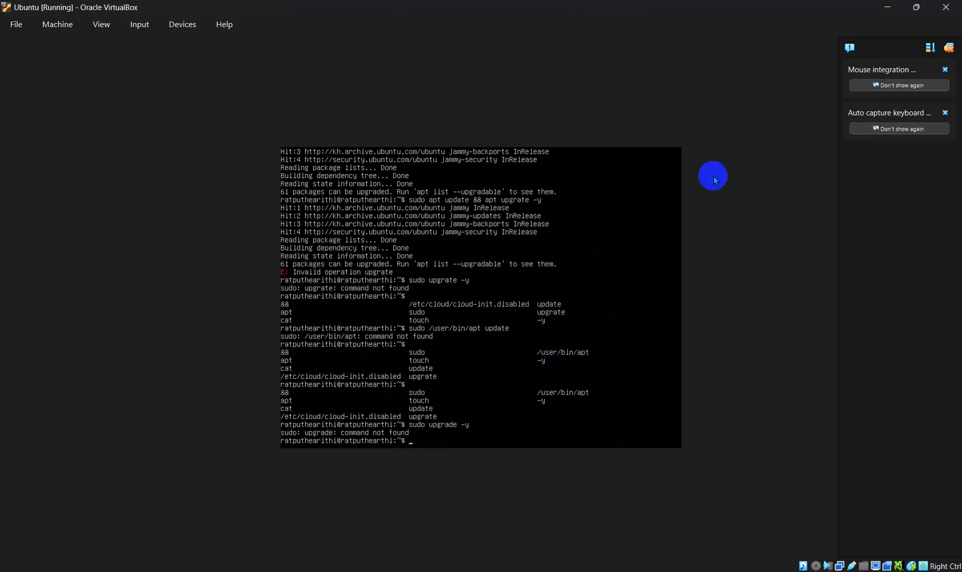
{"action": "type", "text": "sudo"}
{"action": "key", "text": "Tab"}
{"action": "key", "text": "Tab"}
Step: Run sudo apt upgrade -y until it reaches 99% and asks about outdated-library services
{"action": "type", "text": "apt upgrade -y"}
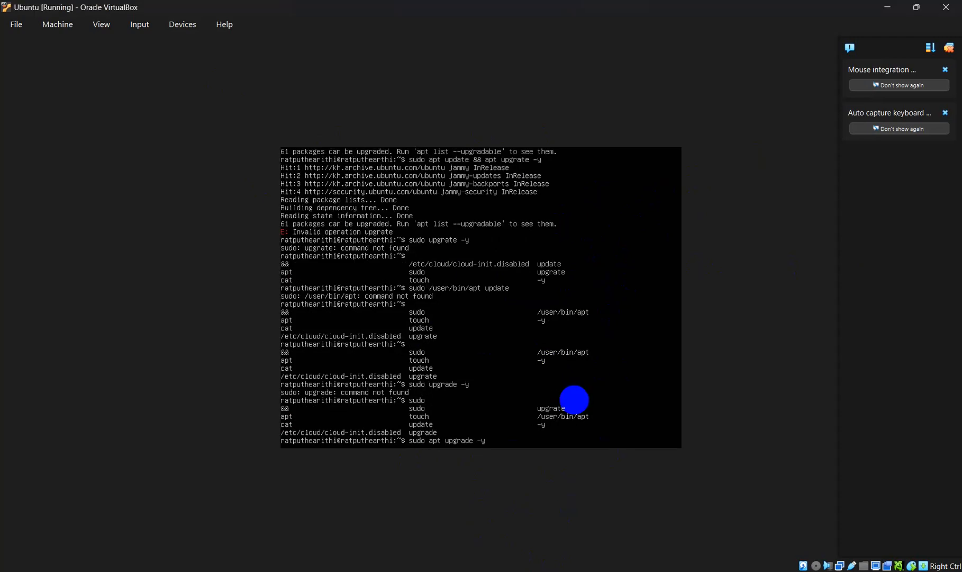
{"action": "key", "text": "Return"}
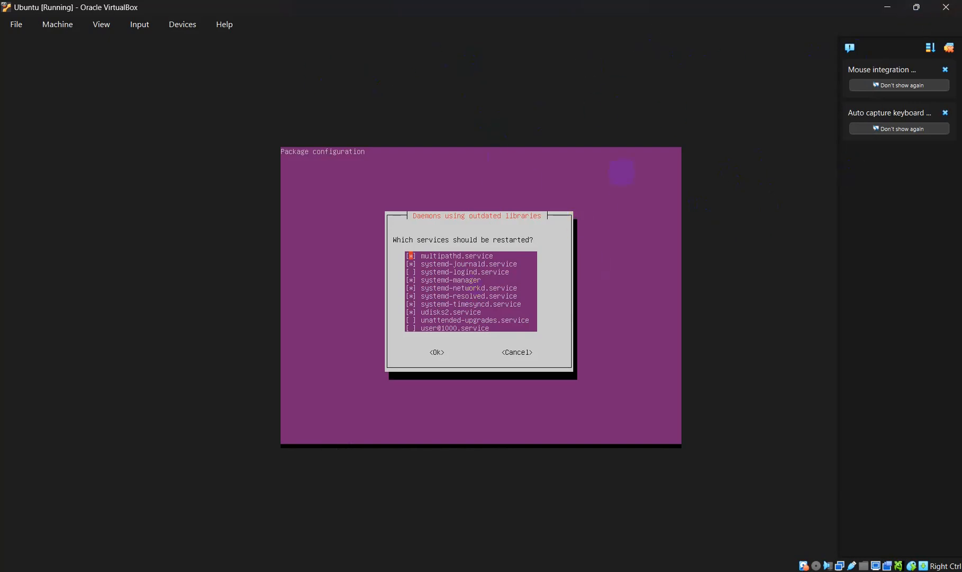
Step: Accept the default restarts for multipathd, journald, networkd, resolved, timesyncd and udisks2
{"action": "key", "text": "Down"}
{"action": "key", "text": "Down"}
{"action": "key", "text": "Down"}
{"action": "key", "text": "Down"}
{"action": "key", "text": "Down"}
{"action": "key", "text": "Down"}
{"action": "key", "text": "Down"}
{"action": "key", "text": "Down"}
{"action": "key", "text": "Down"}
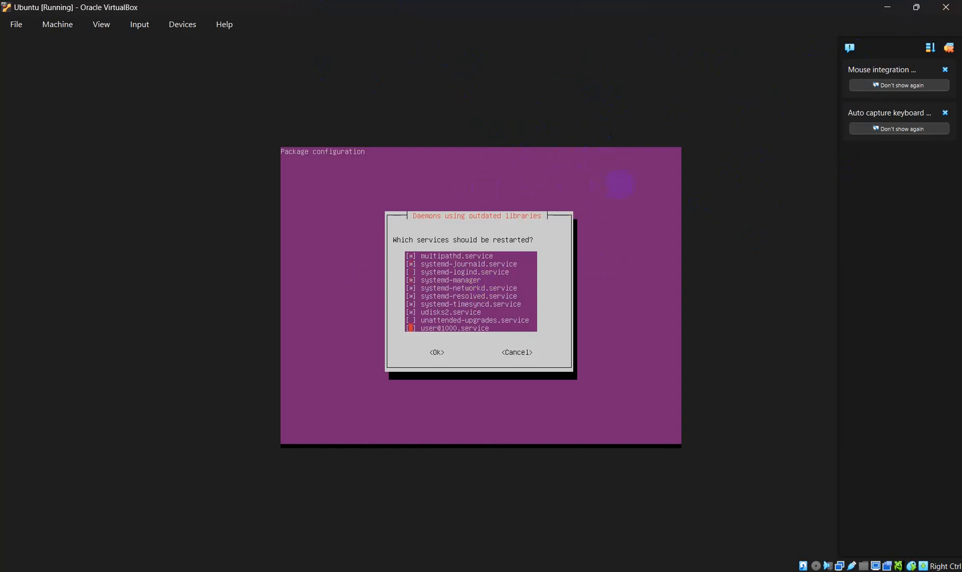
{"action": "key", "text": "Tab"}
{"action": "key", "text": "Return"}
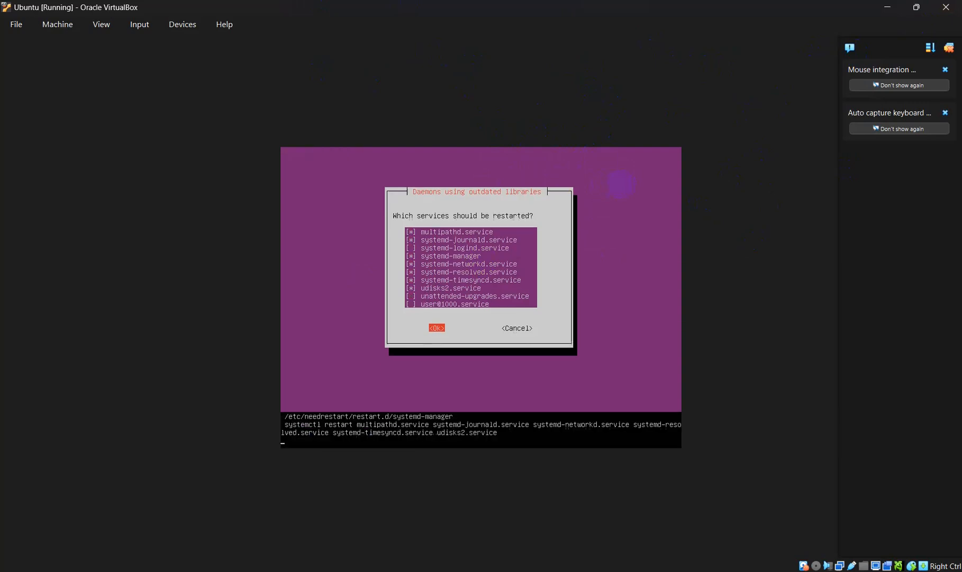